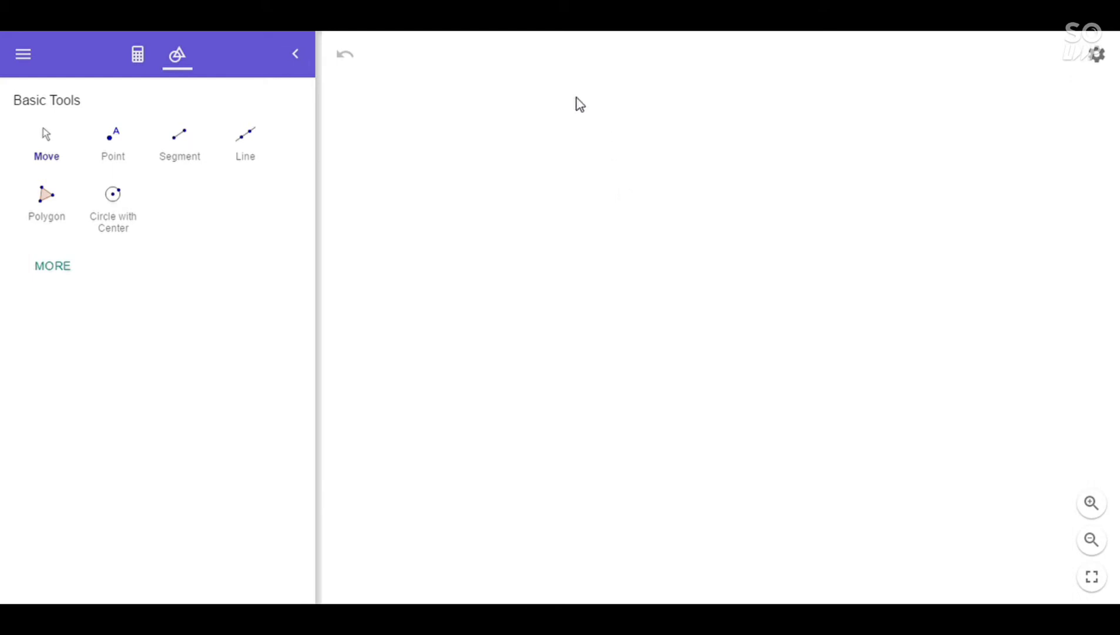
# Step: Show the coordinate axes and a grid with major and minor gridlines in the graphics view
pyautogui.click(144, 58)
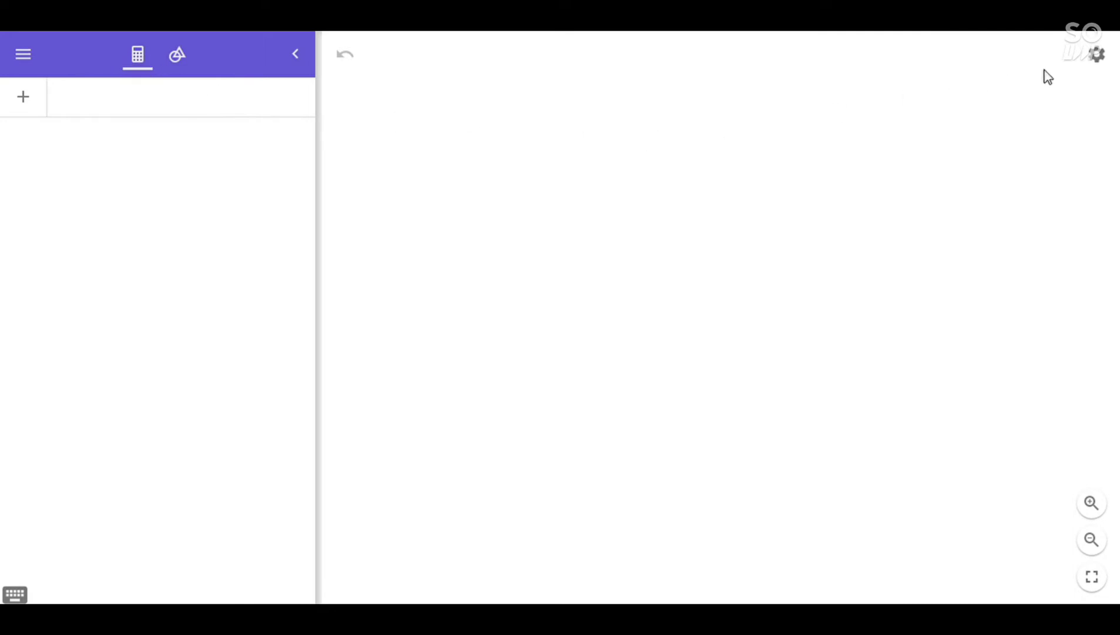
pyautogui.click(1096, 59)
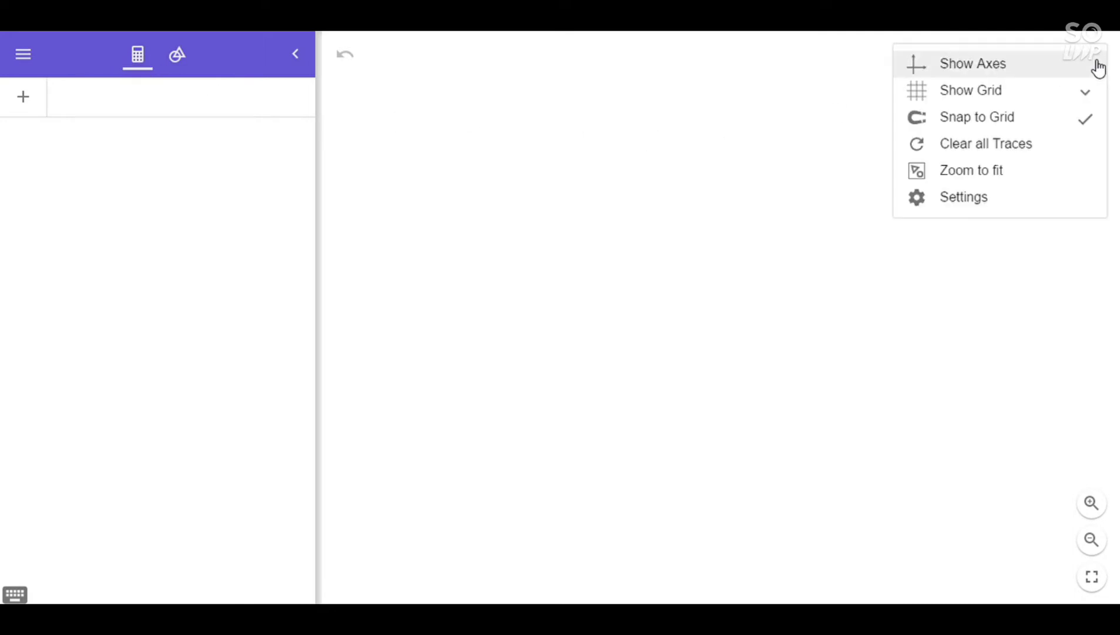
pyautogui.click(1055, 65)
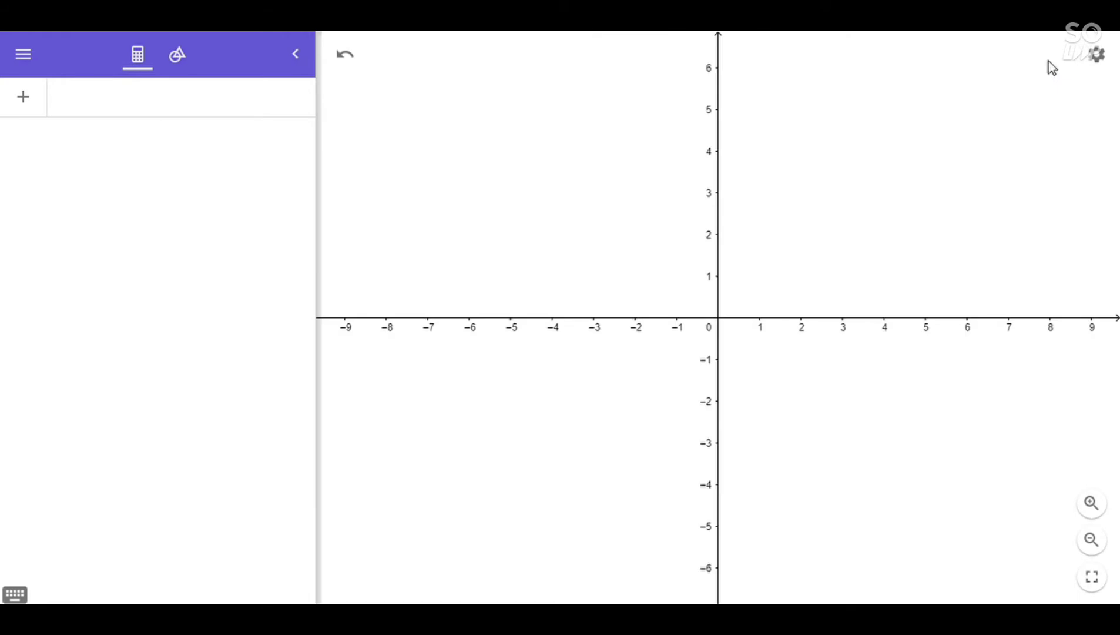
pyautogui.click(1099, 59)
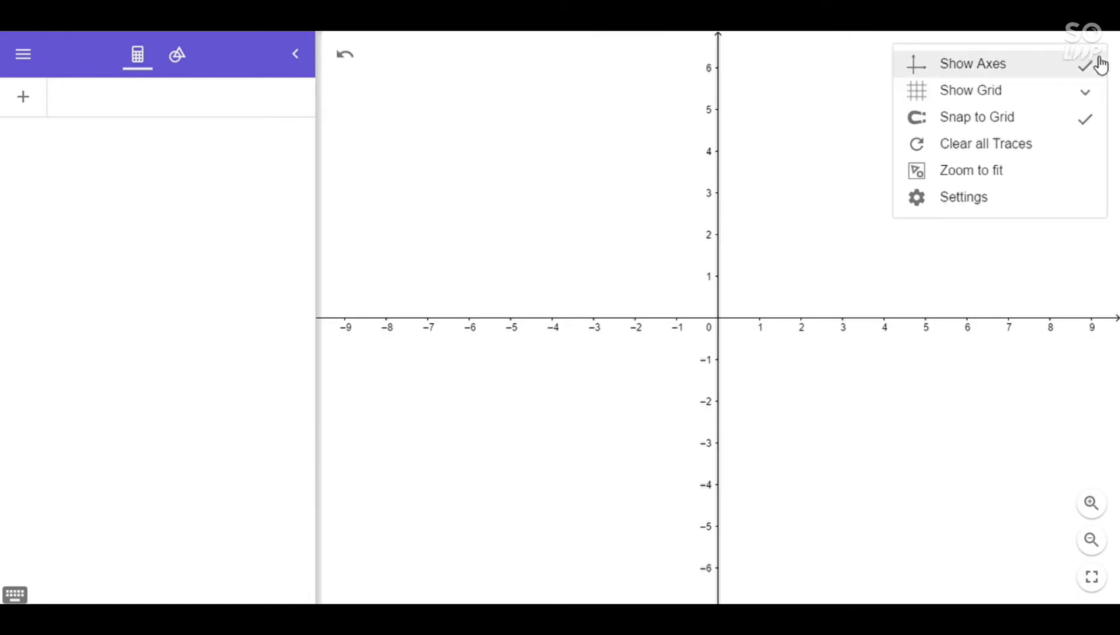
pyautogui.click(1044, 93)
pyautogui.click(1011, 172)
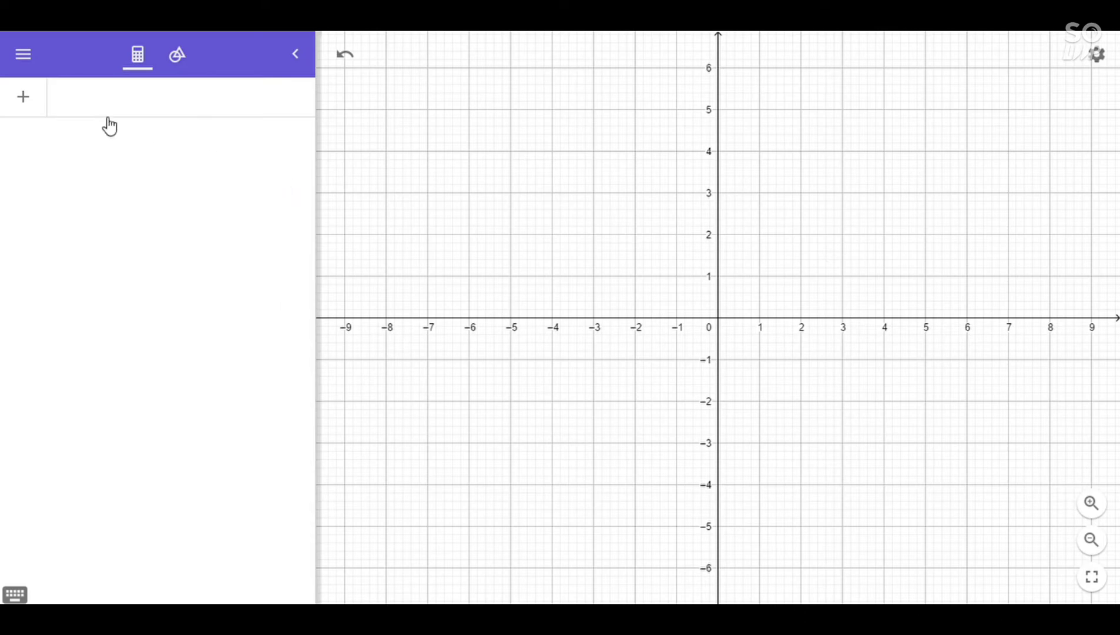
# Step: Enter the inequality −2x + 3y ≥ 6 as the first algebra expression to shade its region
pyautogui.click(69, 104)
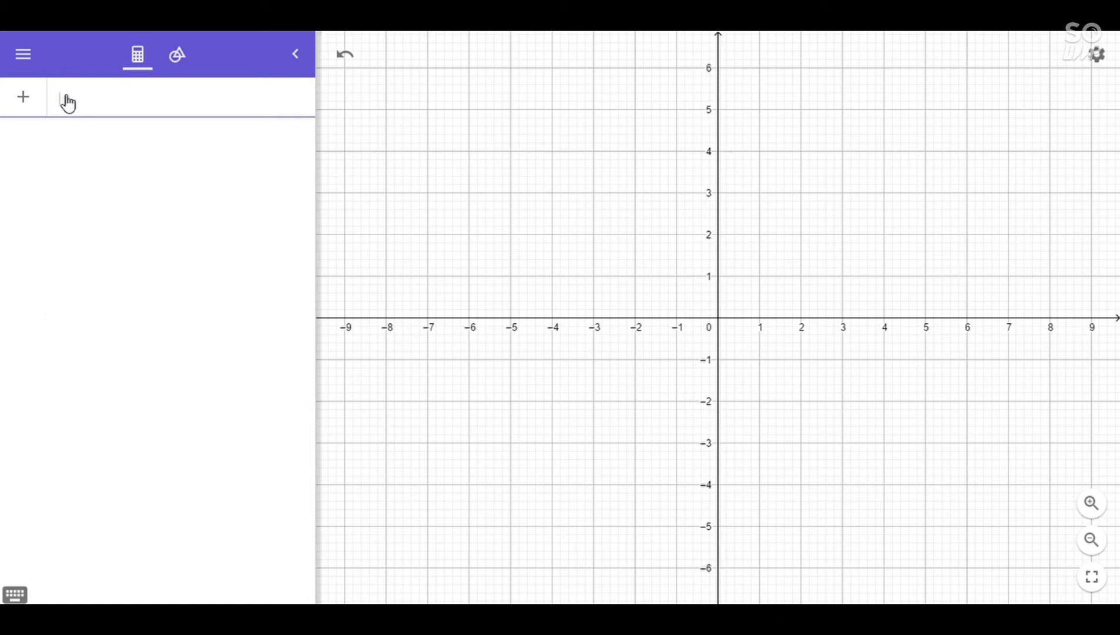
pyautogui.write('x^2')
pyautogui.write('x')
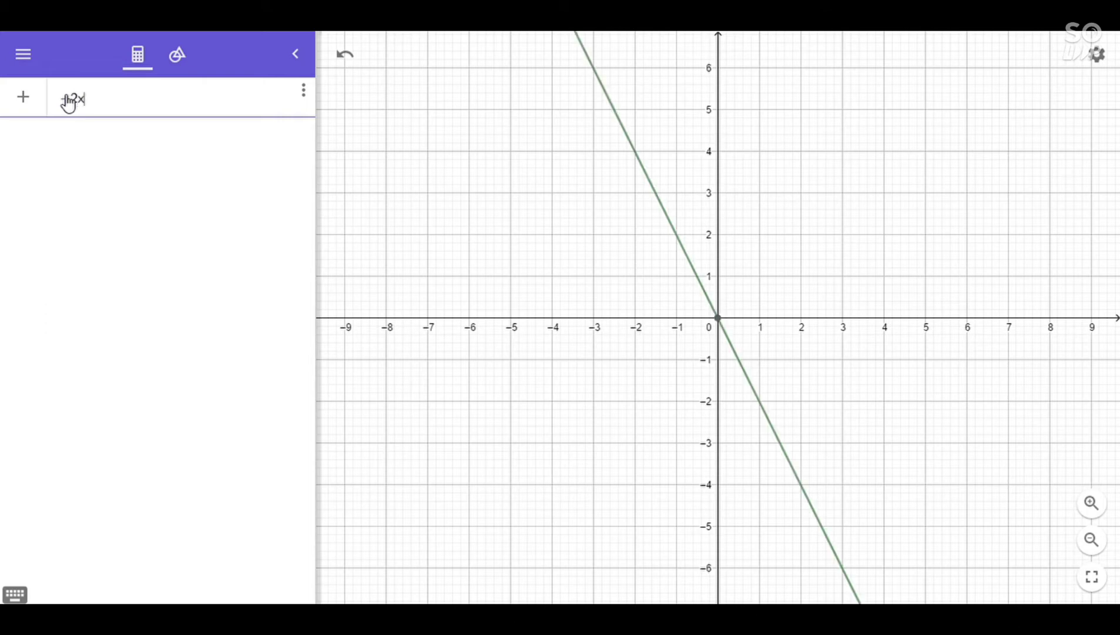
pyautogui.write('+3y')
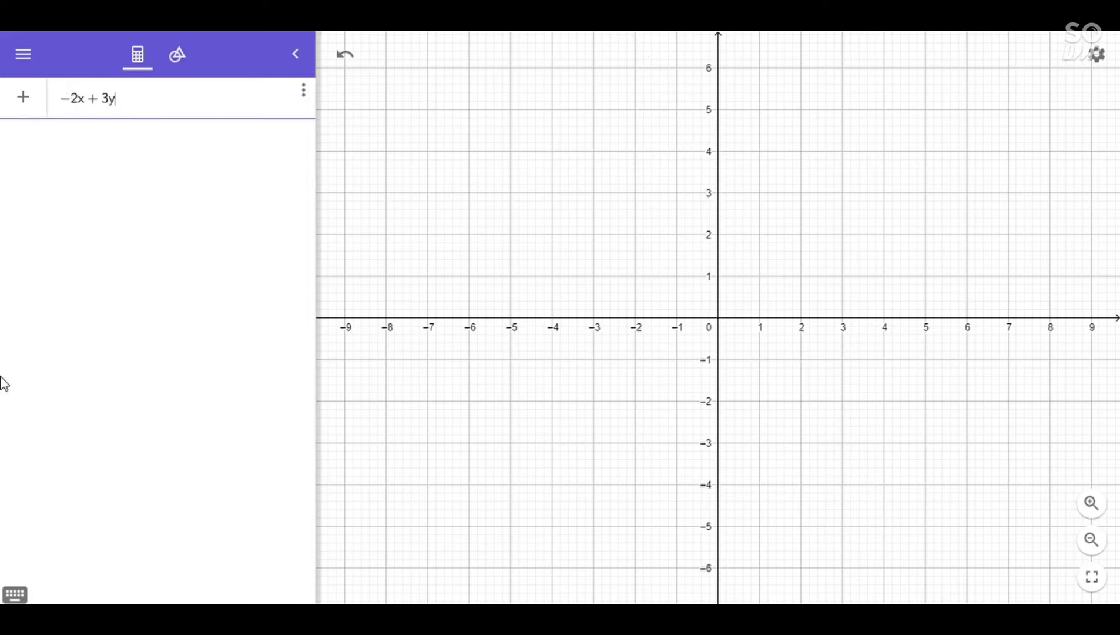
pyautogui.click(26, 596)
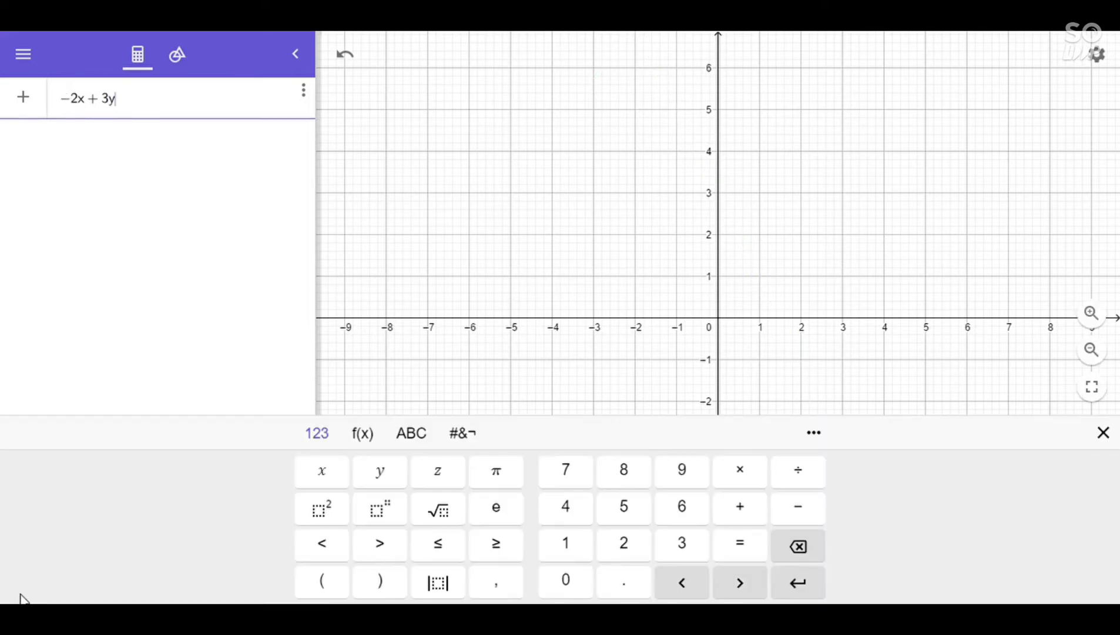
pyautogui.click(488, 552)
pyautogui.click(704, 513)
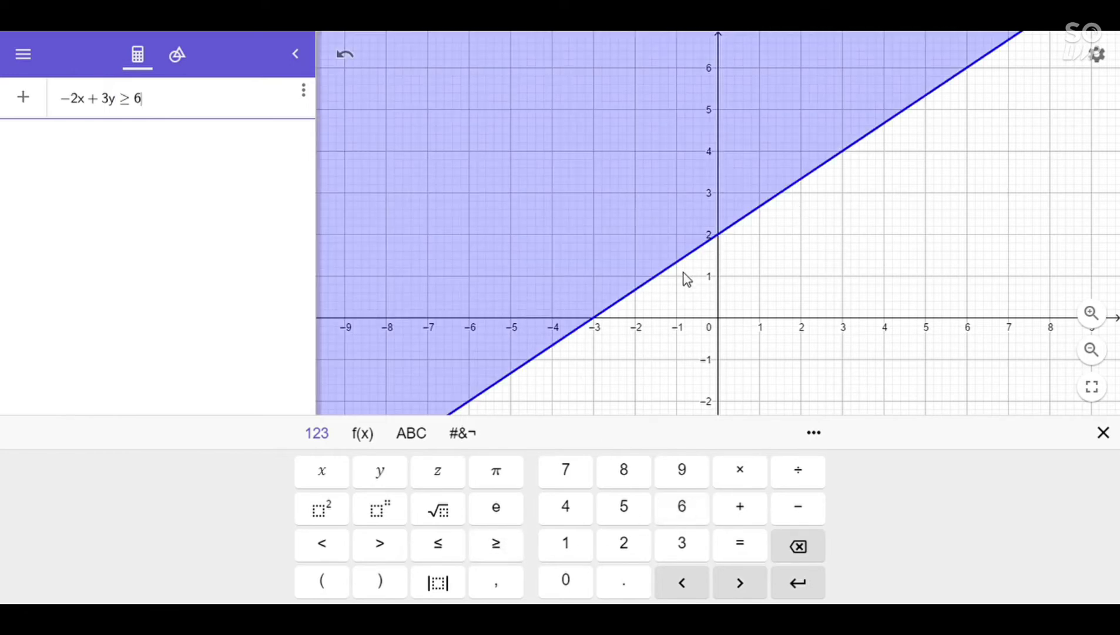
pyautogui.click(1105, 432)
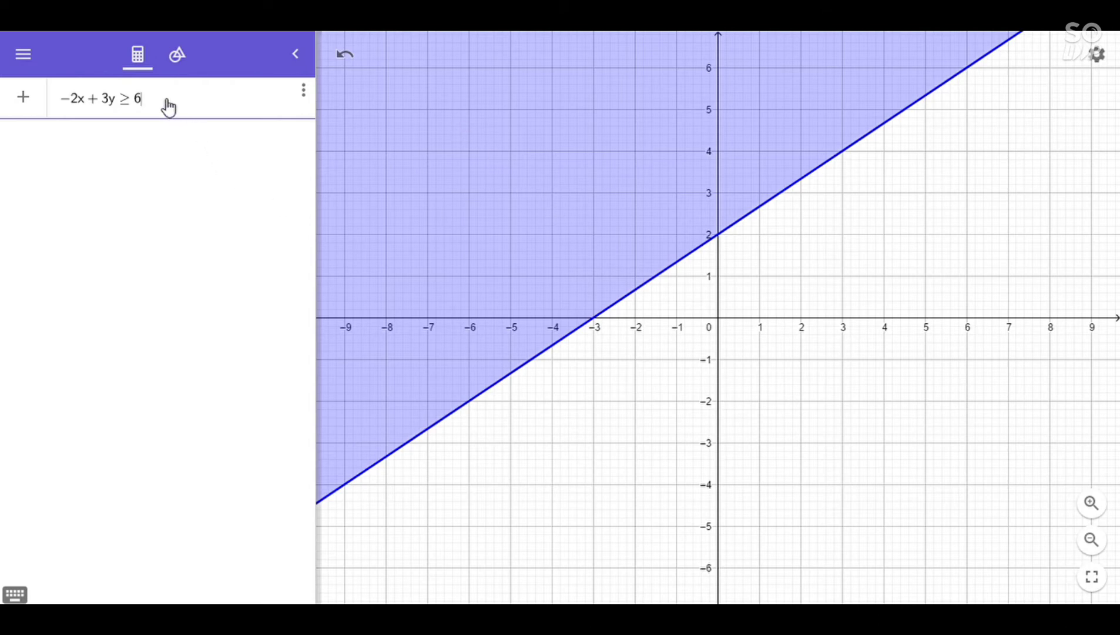
pyautogui.press('Return')
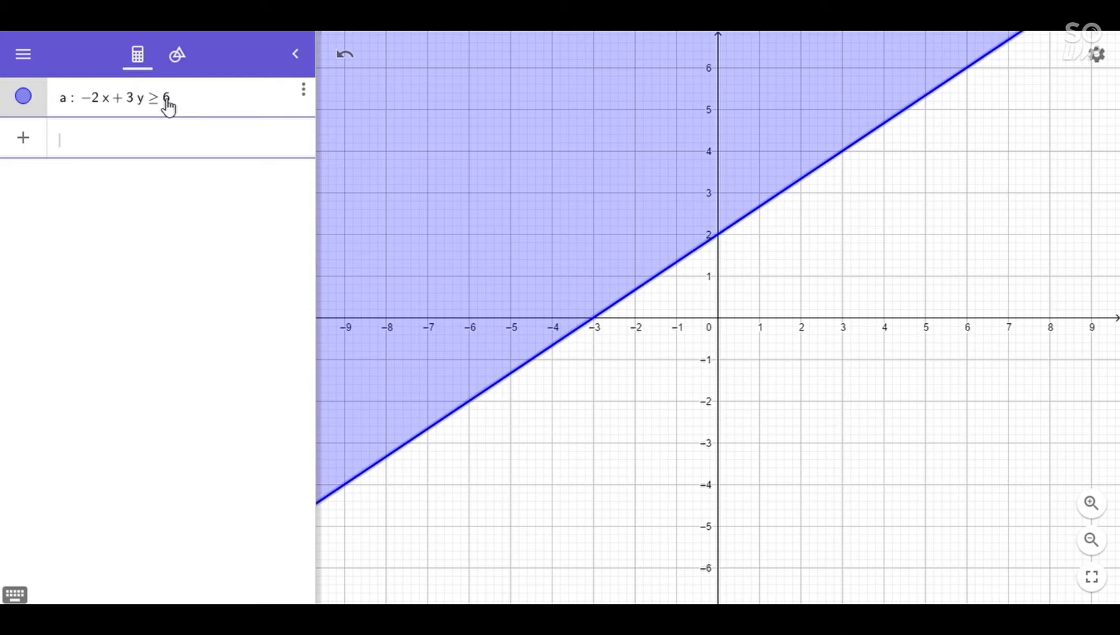
# Step: Add the inequality x + 2y ≥ 6 as the second algebra expression
pyautogui.write('x + ')
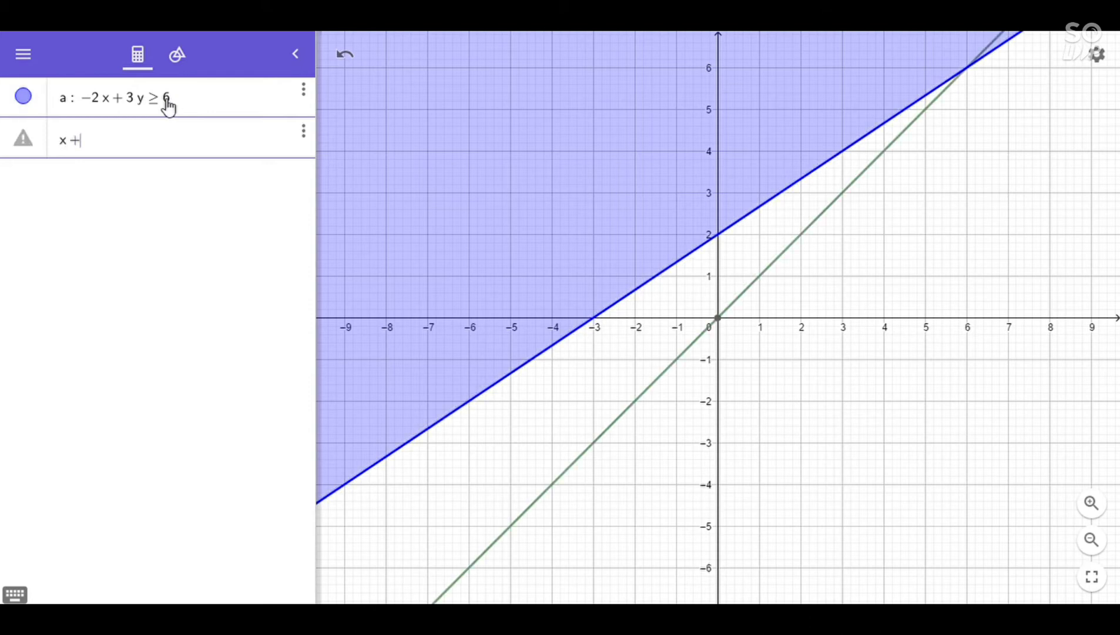
pyautogui.write('2y')
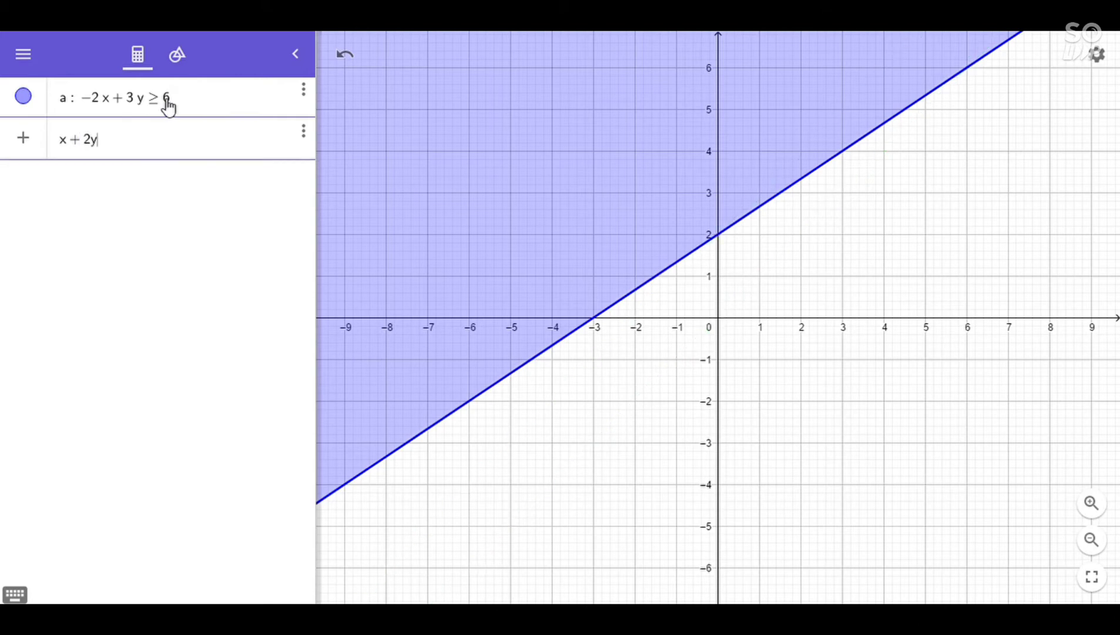
pyautogui.click(26, 595)
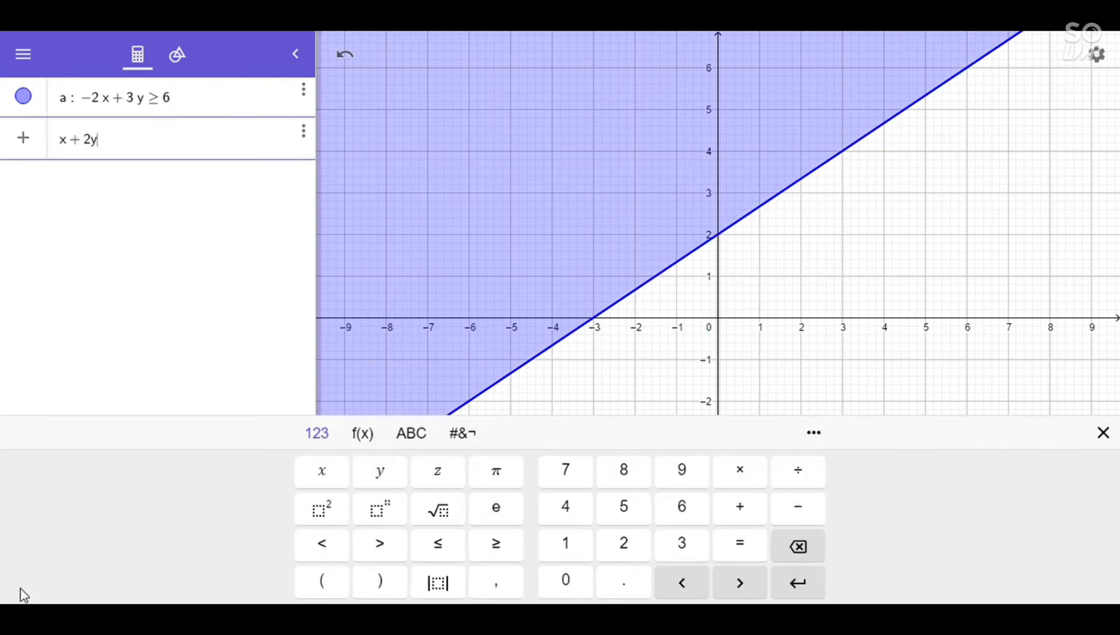
pyautogui.click(498, 545)
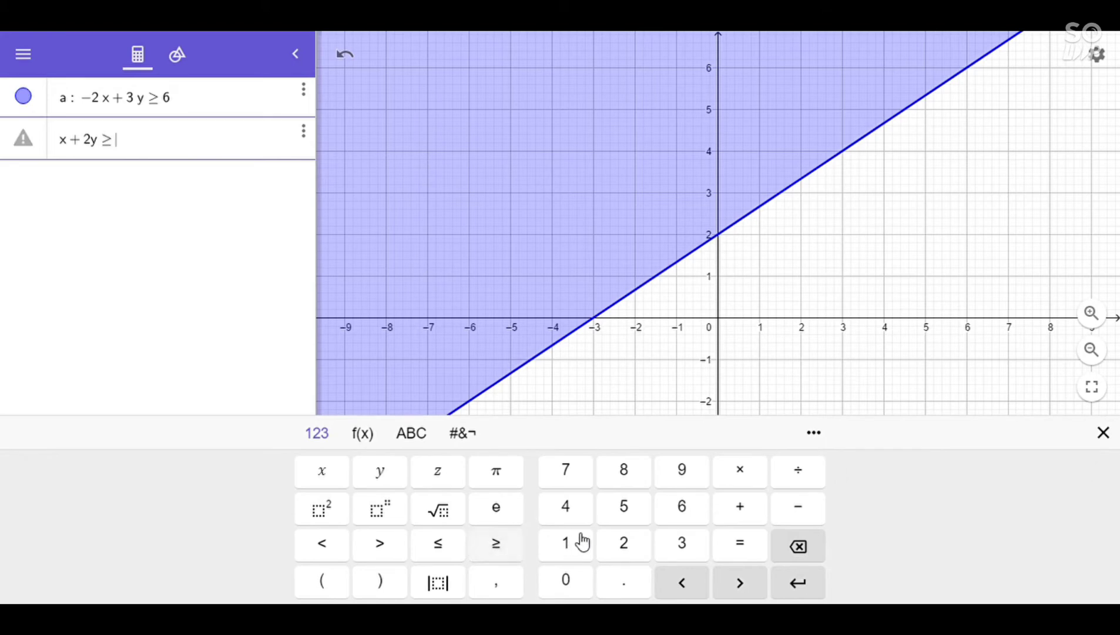
pyautogui.click(682, 516)
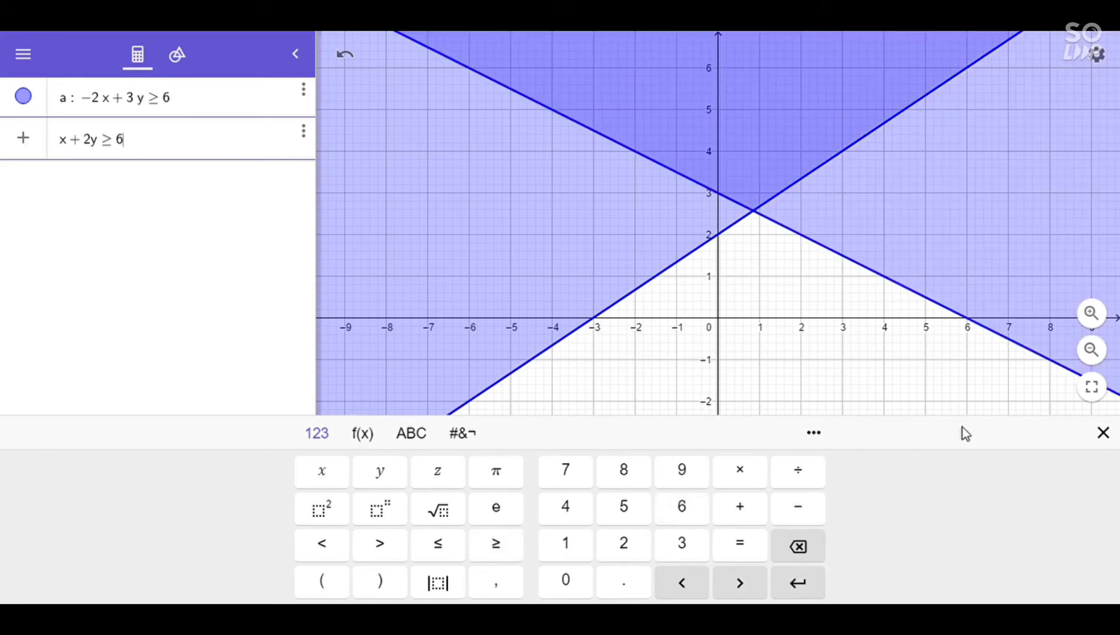
pyautogui.click(1104, 435)
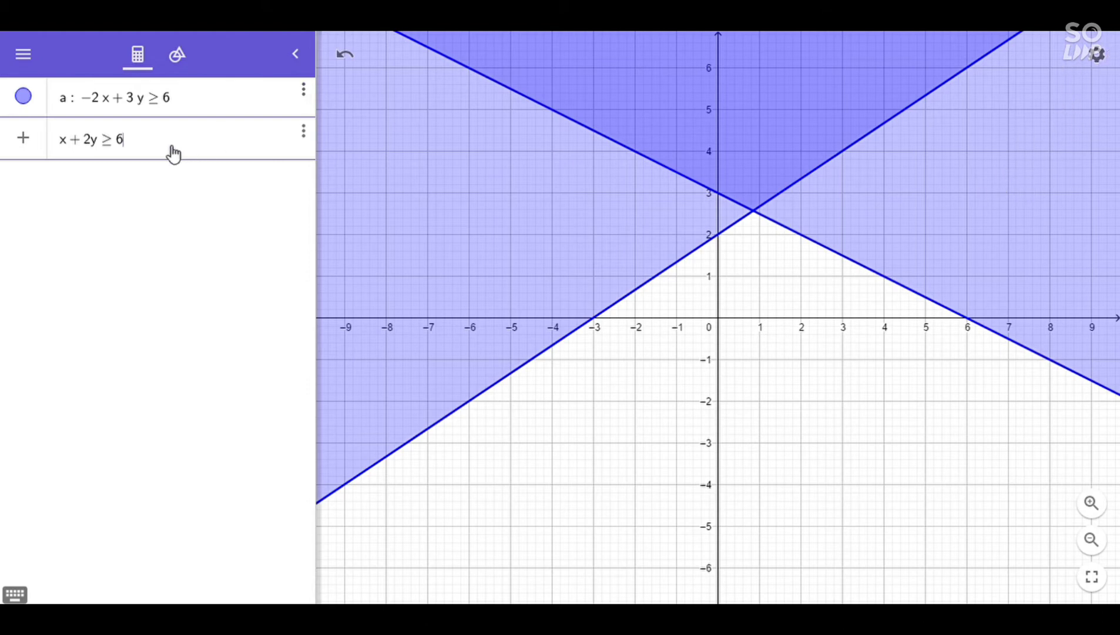
pyautogui.press('Return')
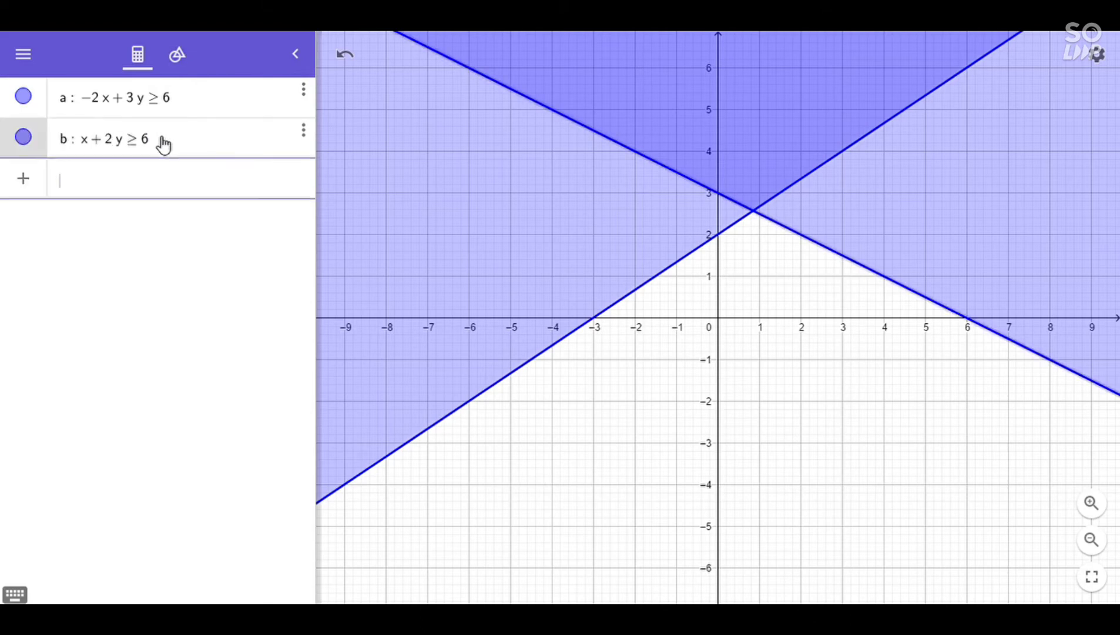
# Step: Add the inequality x + y ≤ 5 as the third algebra expression
pyautogui.write('x ')
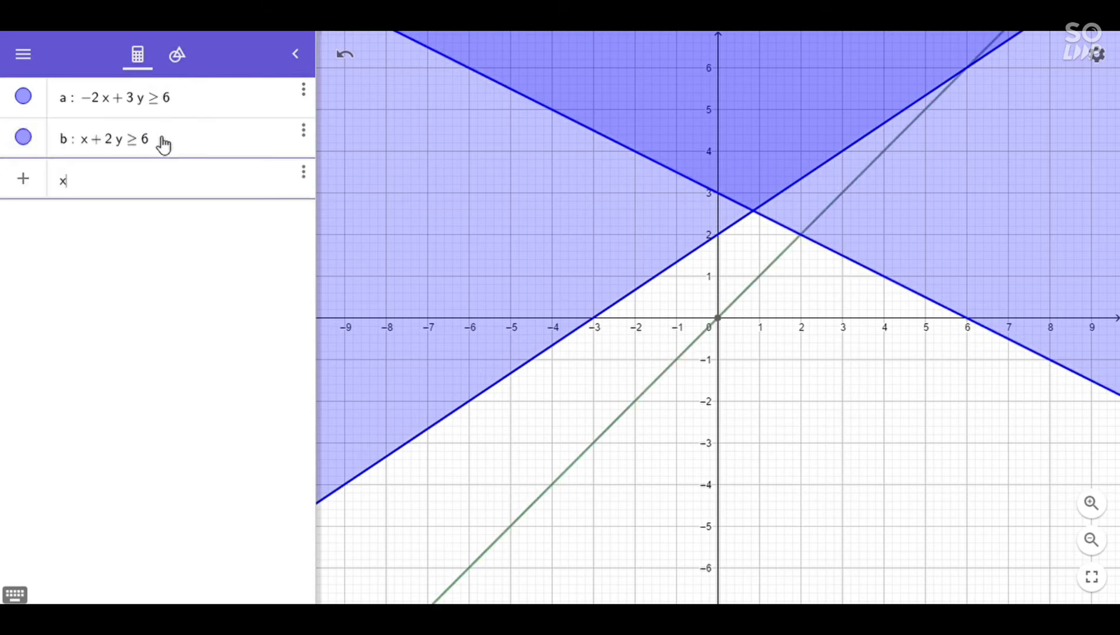
pyautogui.write('+ y')
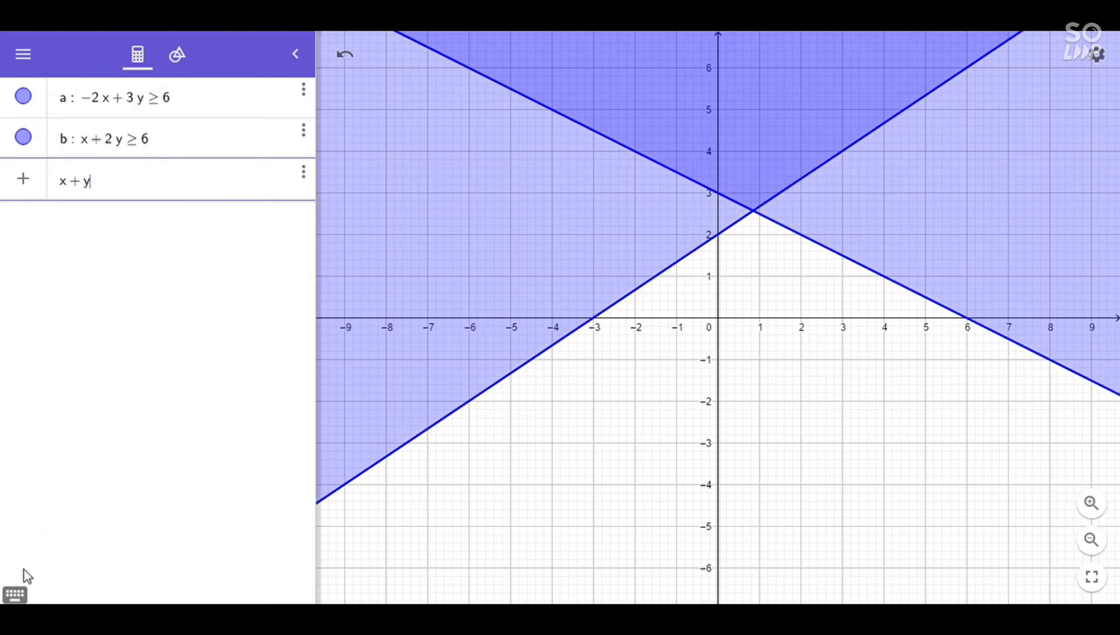
pyautogui.click(14, 595)
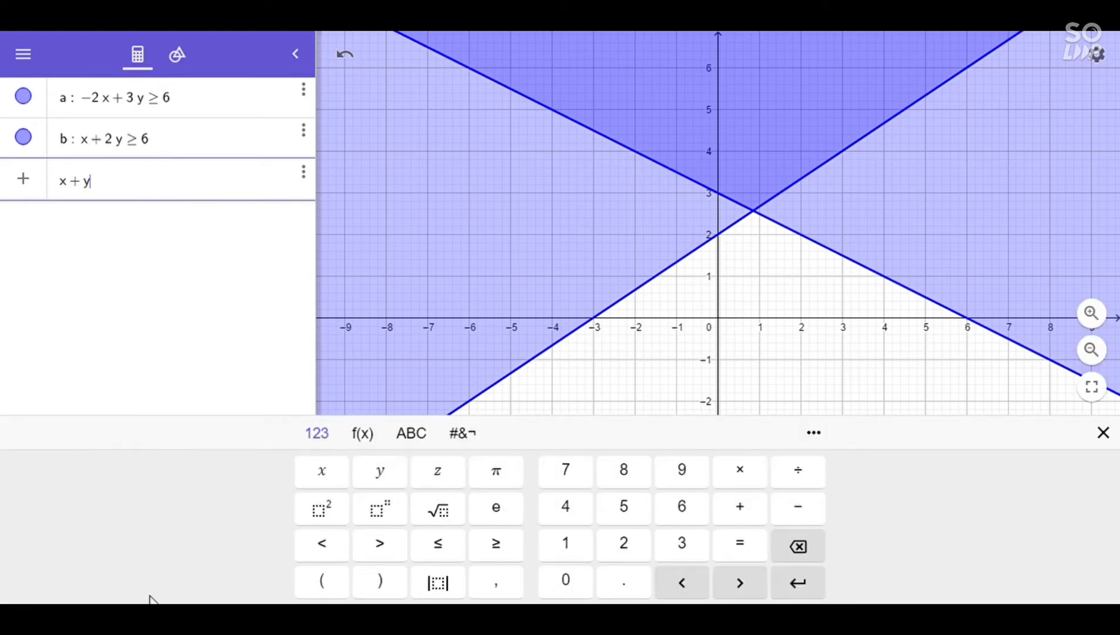
pyautogui.click(438, 549)
pyautogui.click(624, 507)
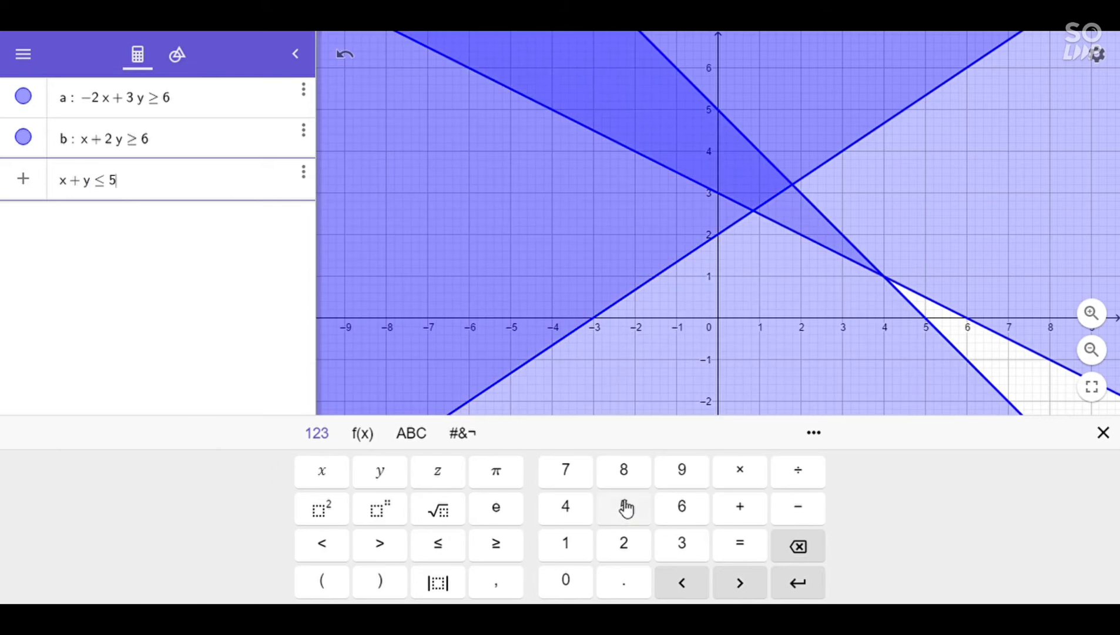
pyautogui.click(1104, 434)
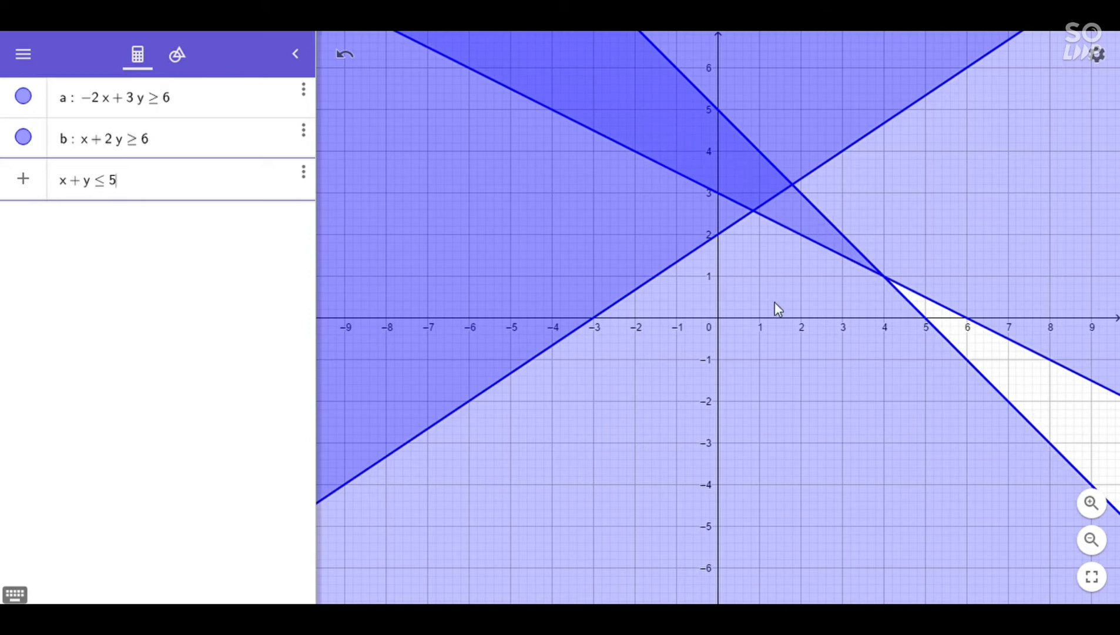
pyautogui.click(1091, 539)
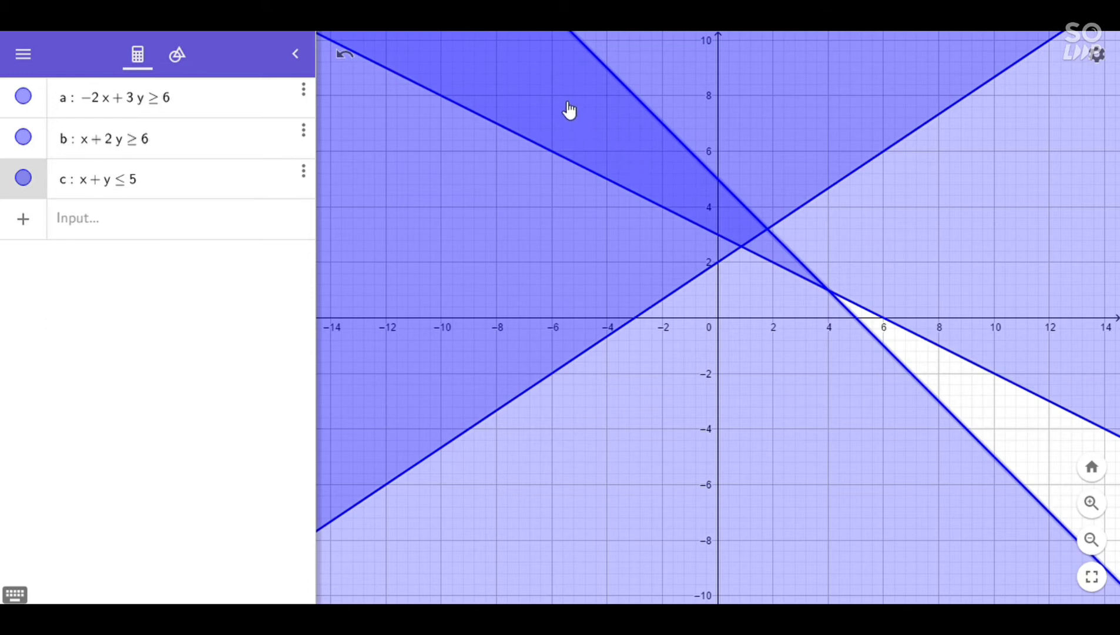
# Step: Place a text label reading "Daerah Penyelesaian" in the darkest region where all three inequalities overlap
pyautogui.click(186, 60)
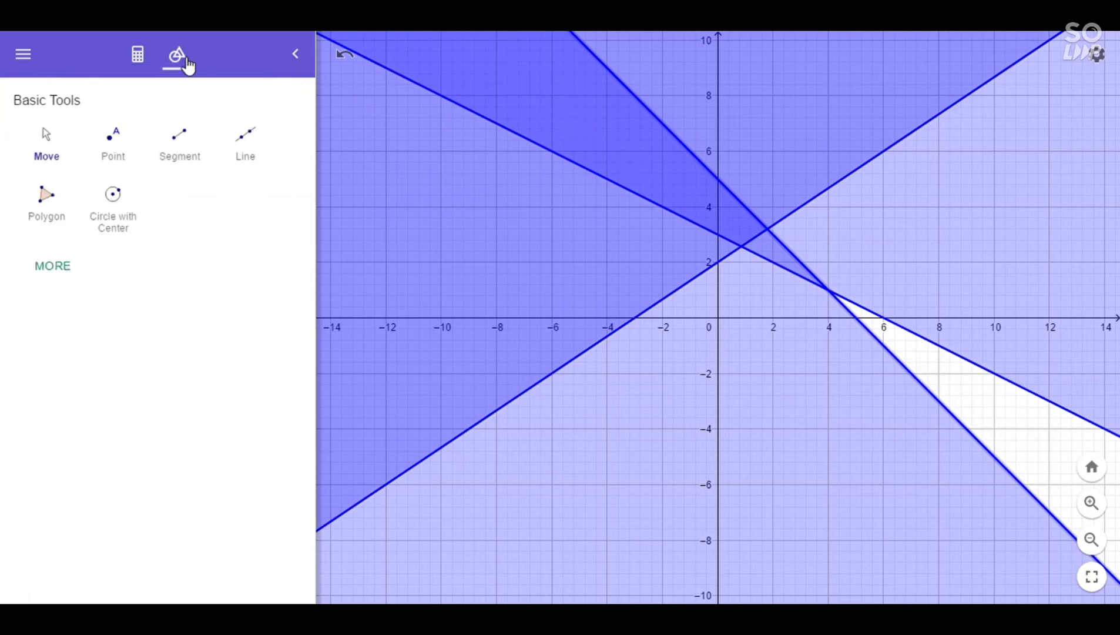
pyautogui.click(71, 265)
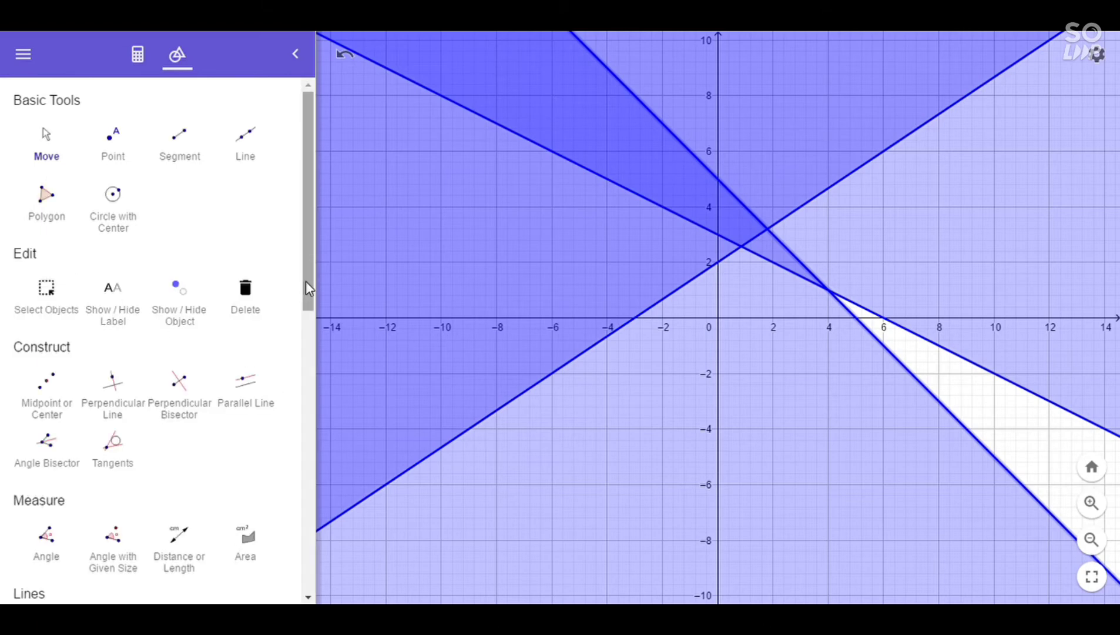
pyautogui.moveTo(305, 287); pyautogui.dragTo(305, 562)
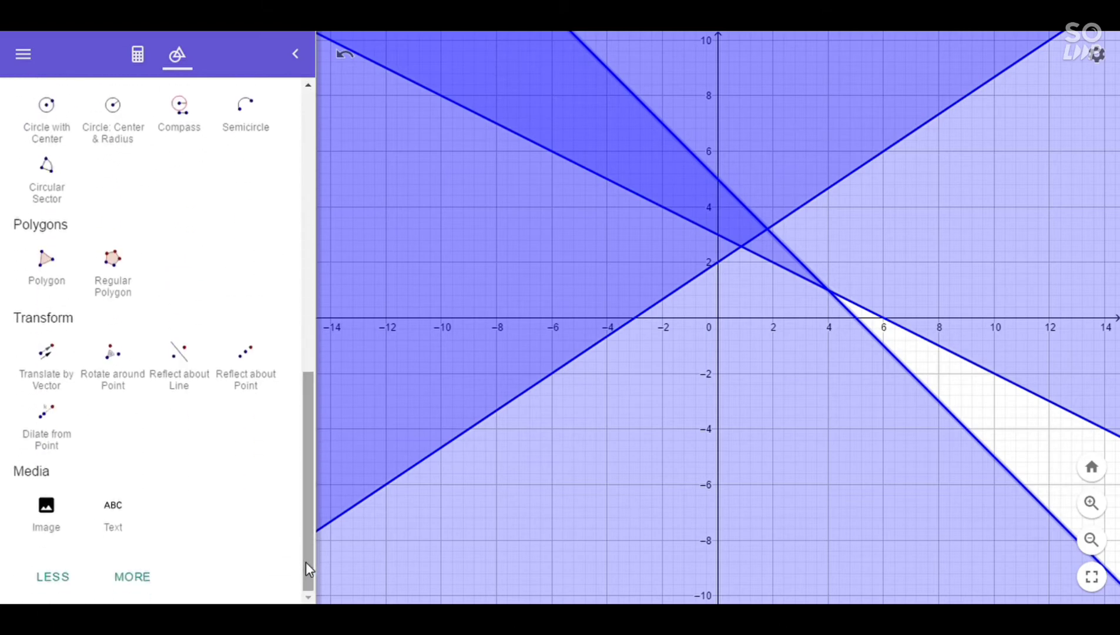
pyautogui.click(117, 527)
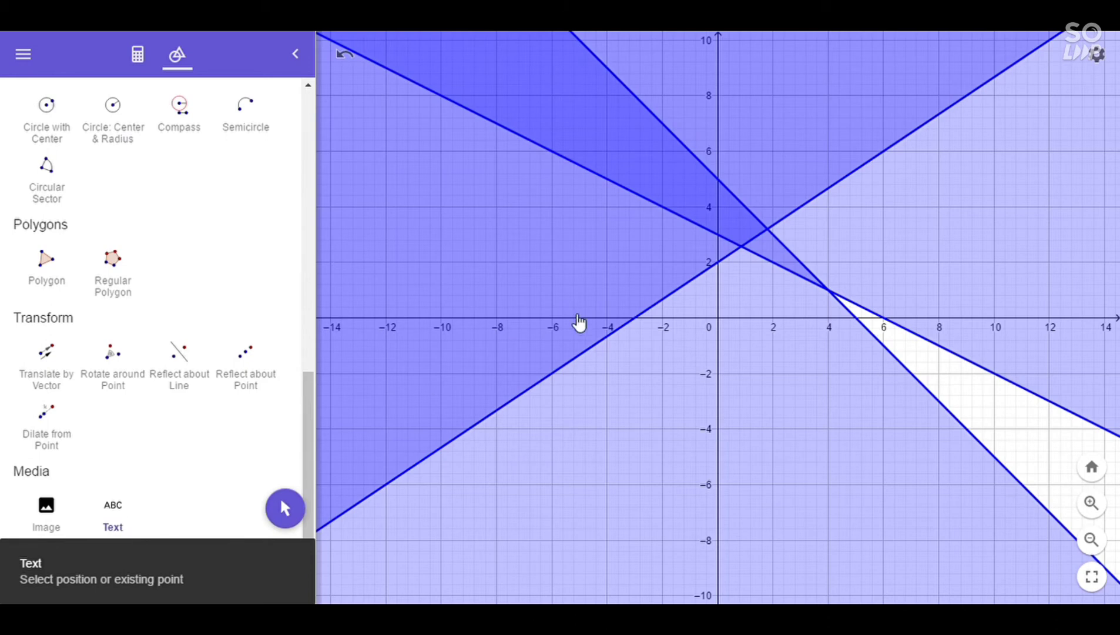
pyautogui.click(563, 104)
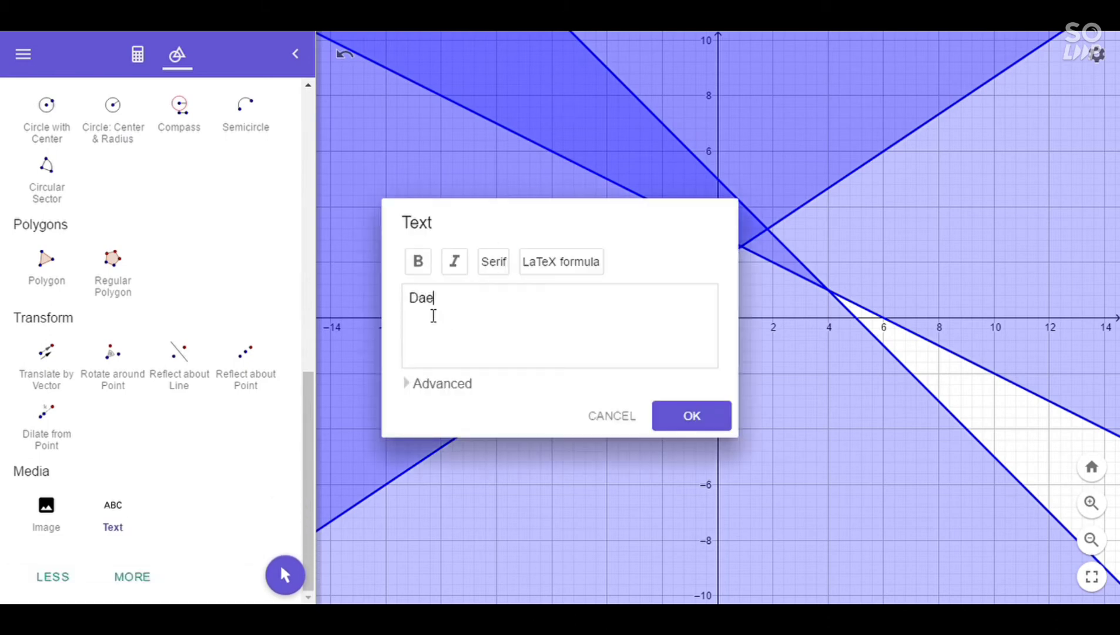
pyautogui.write('Daerah Penyelesaian')
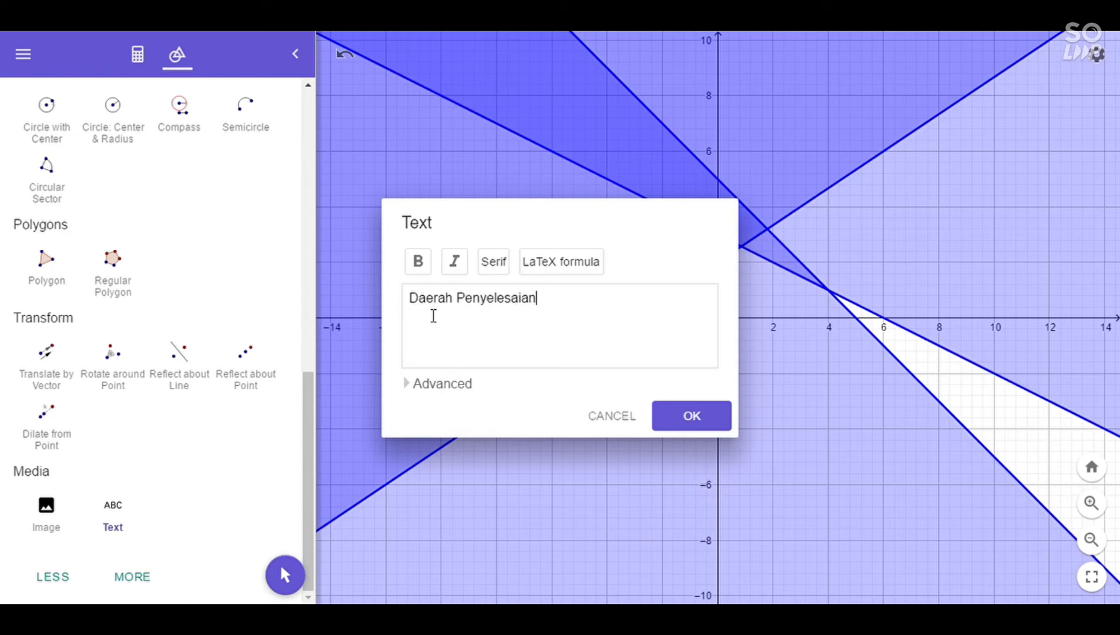
pyautogui.click(728, 425)
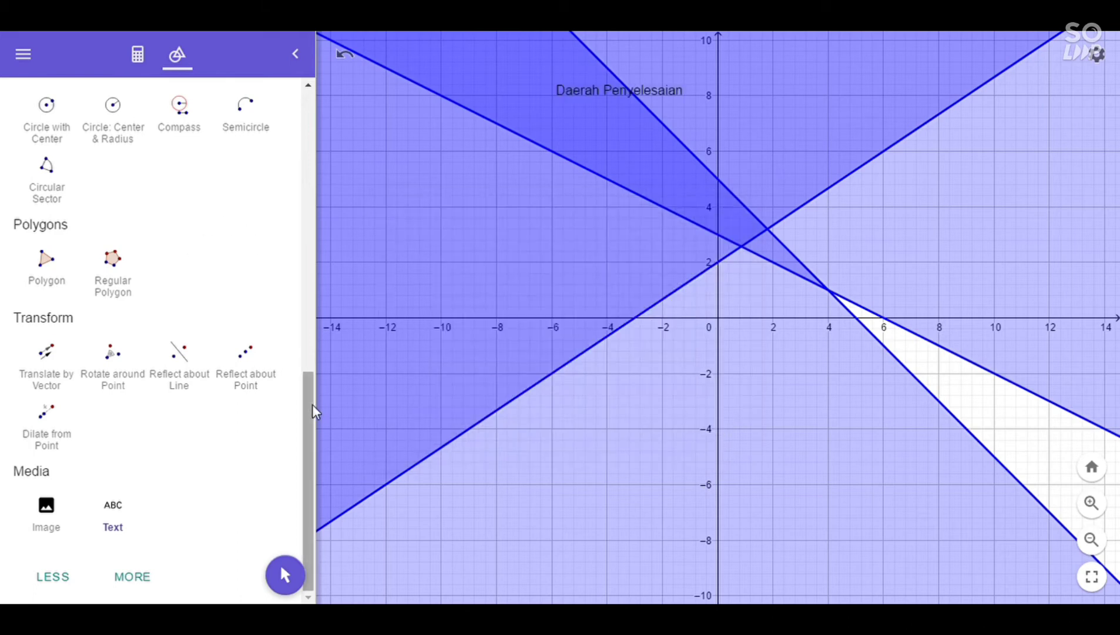
# Step: Move the "Daerah Penyelesaian" label left along the same height so it lies fully inside the darkest overlap region
pyautogui.moveTo(316, 411); pyautogui.dragTo(293, 118)
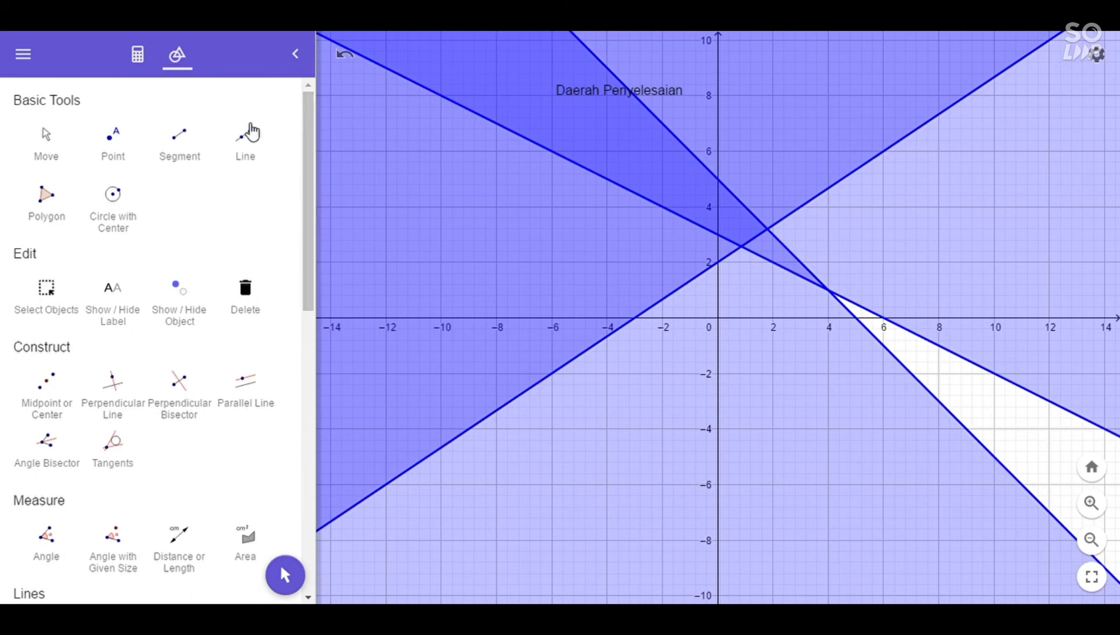
pyautogui.click(47, 139)
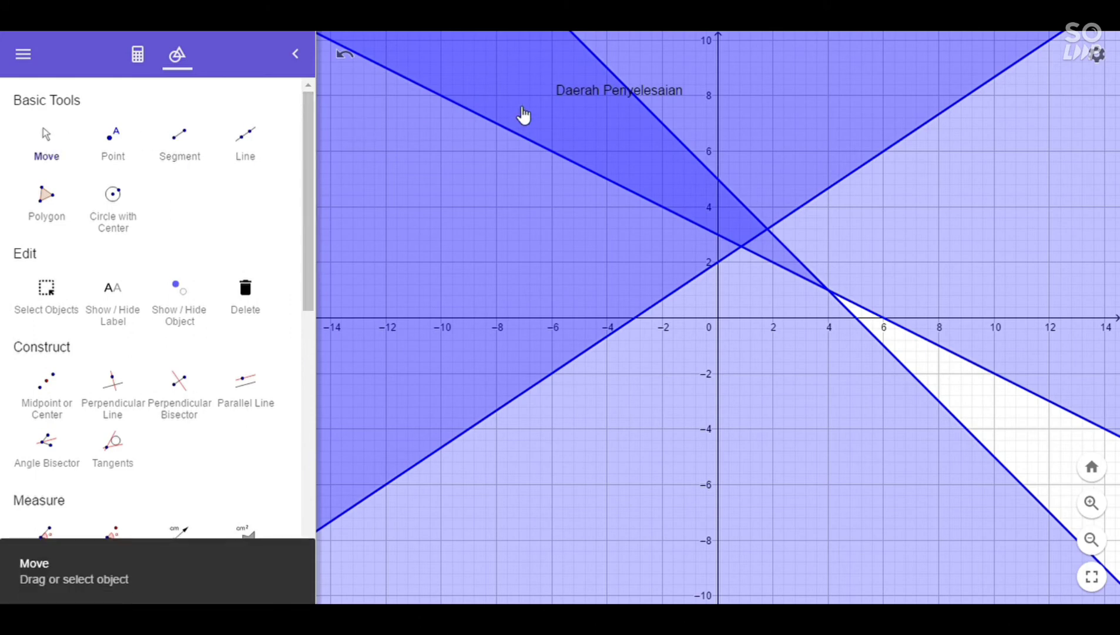
pyautogui.moveTo(603, 92); pyautogui.dragTo(525, 93)
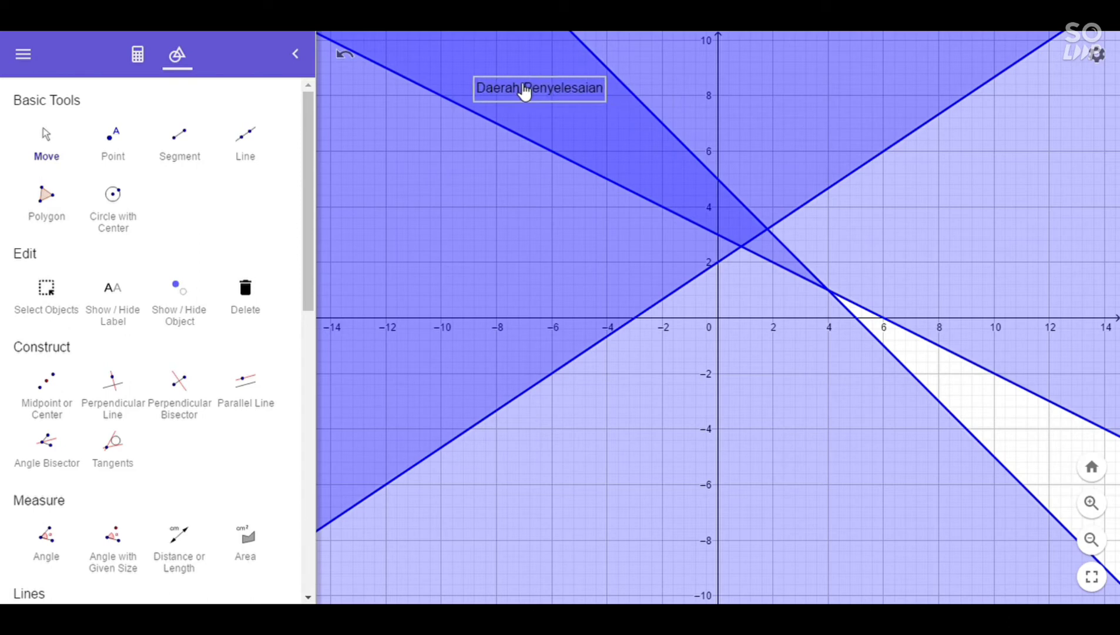
# Step: Open the "Daerah Penyelesaian" label's text for editing, remove the stray references to c, and accept the text
pyautogui.doubleClick(525, 92)
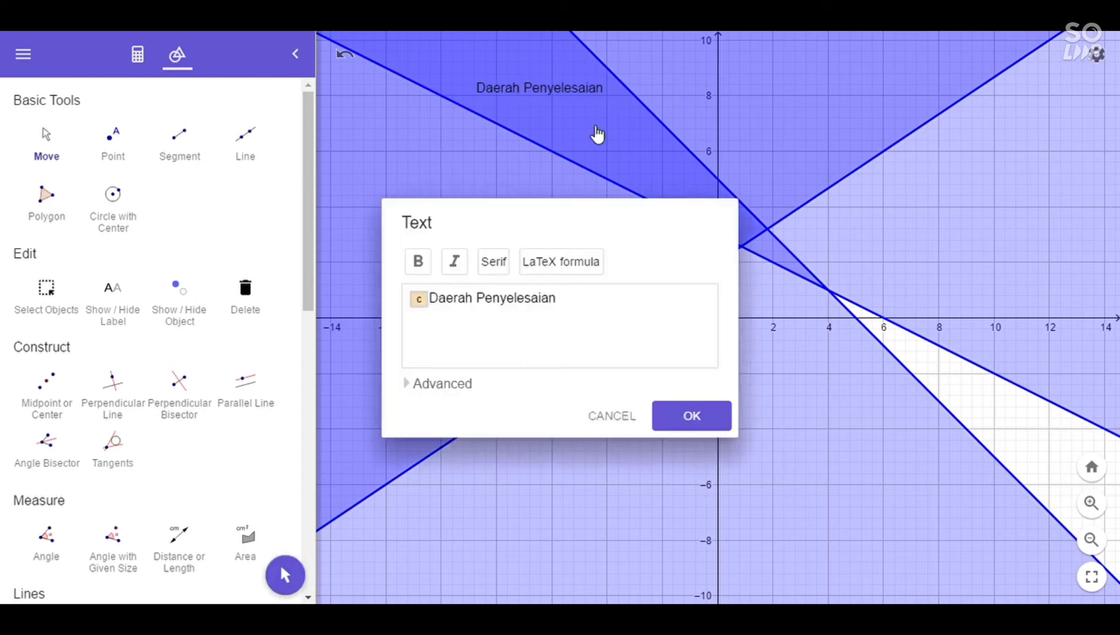
pyautogui.click(597, 135)
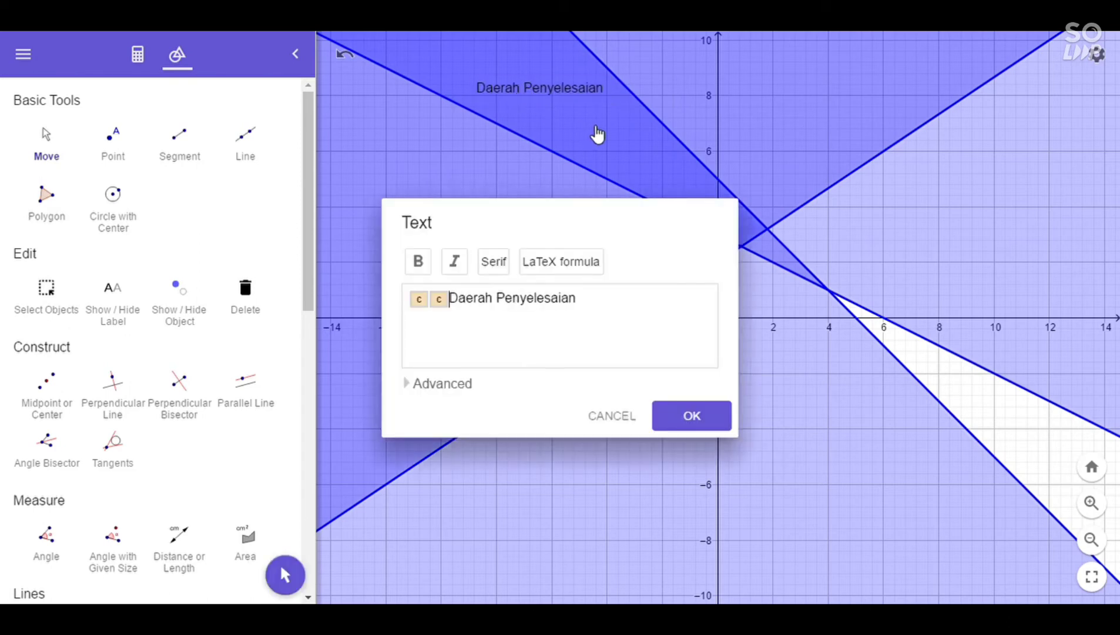
pyautogui.press('BackSpace')
pyautogui.press('BackSpace')
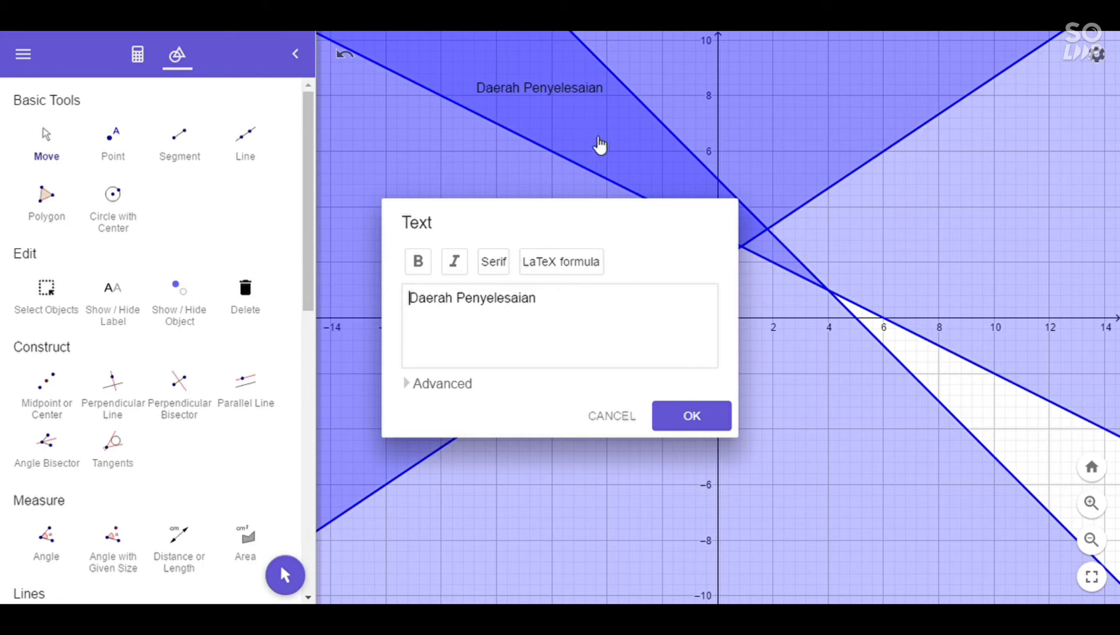
pyautogui.click(692, 428)
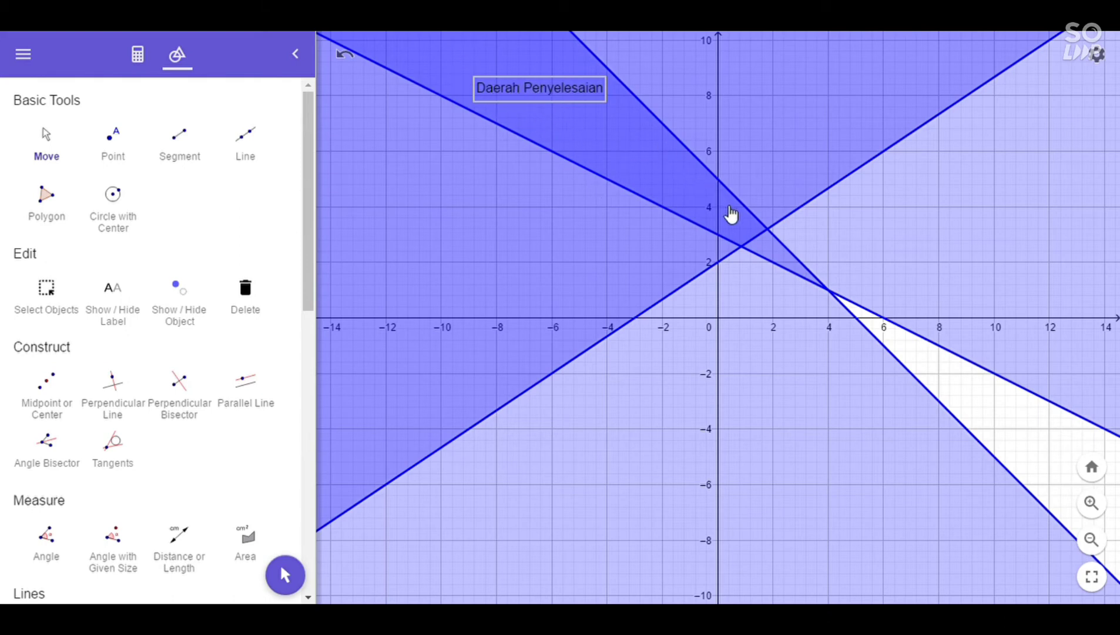
# Step: Clear the whole construction to start a new one, without saving the current graph
pyautogui.click(139, 54)
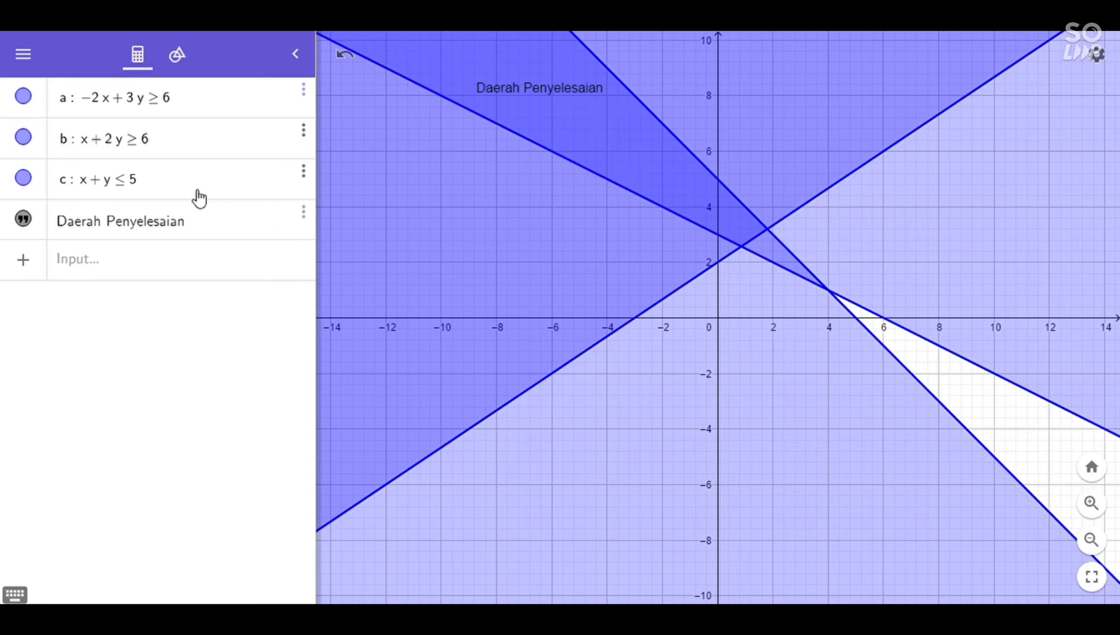
pyautogui.click(23, 55)
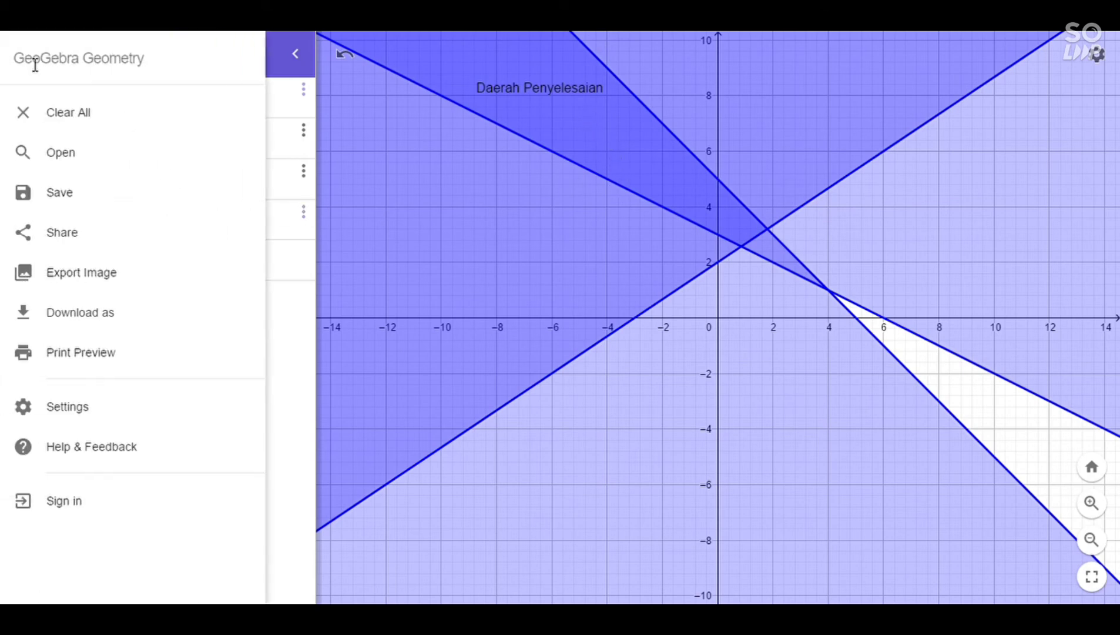
pyautogui.click(81, 117)
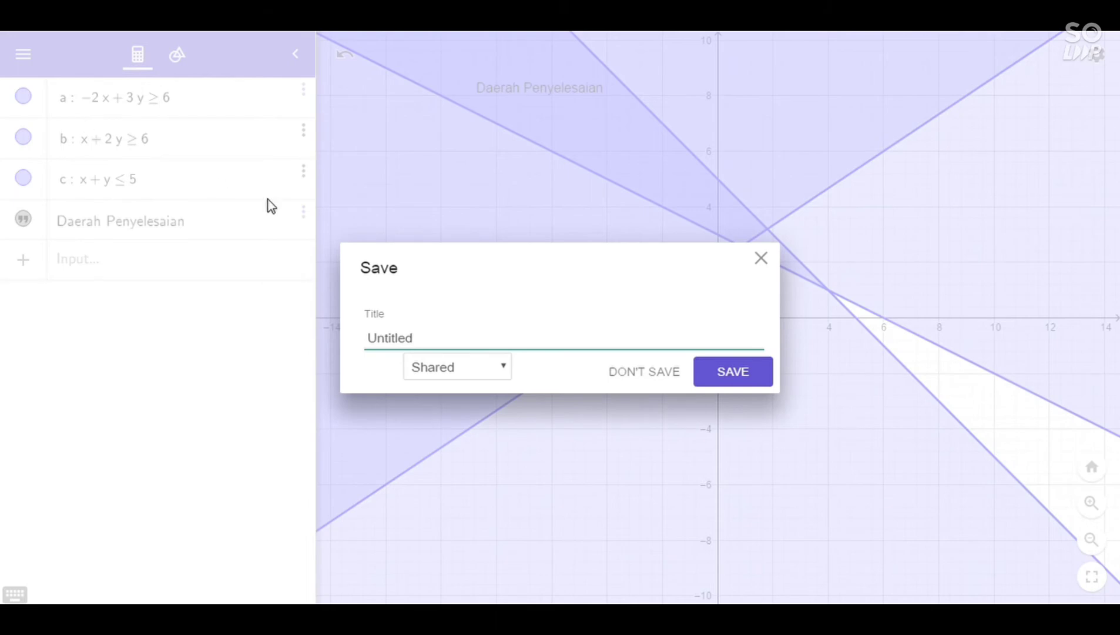
pyautogui.click(661, 376)
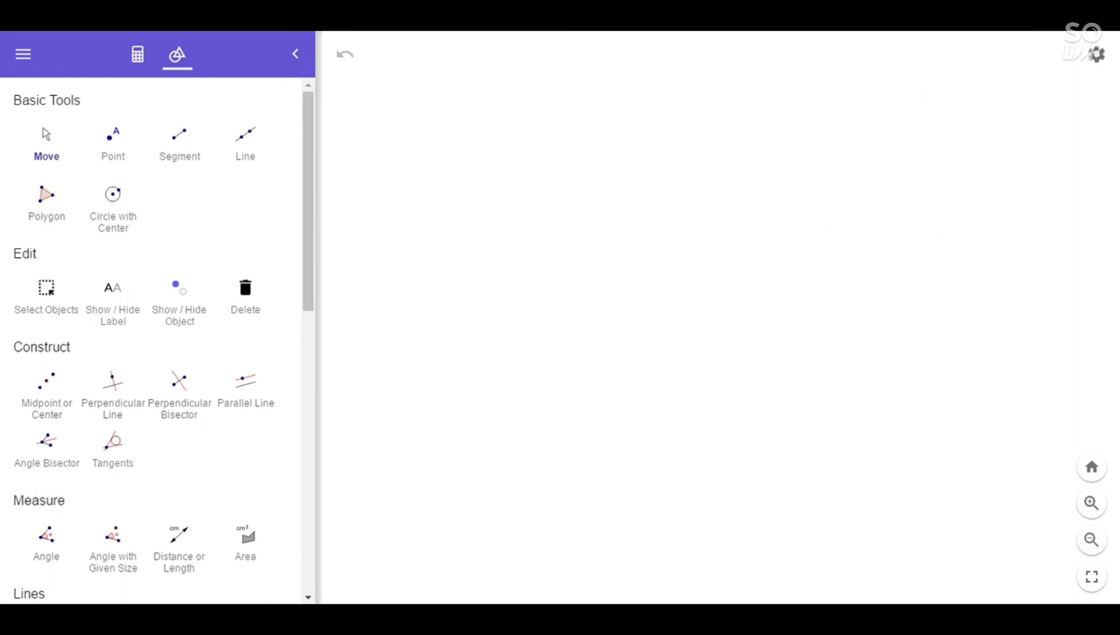
# Step: Show the coordinate axes and set the grid to Major and Minor Gridlines
pyautogui.click(1097, 56)
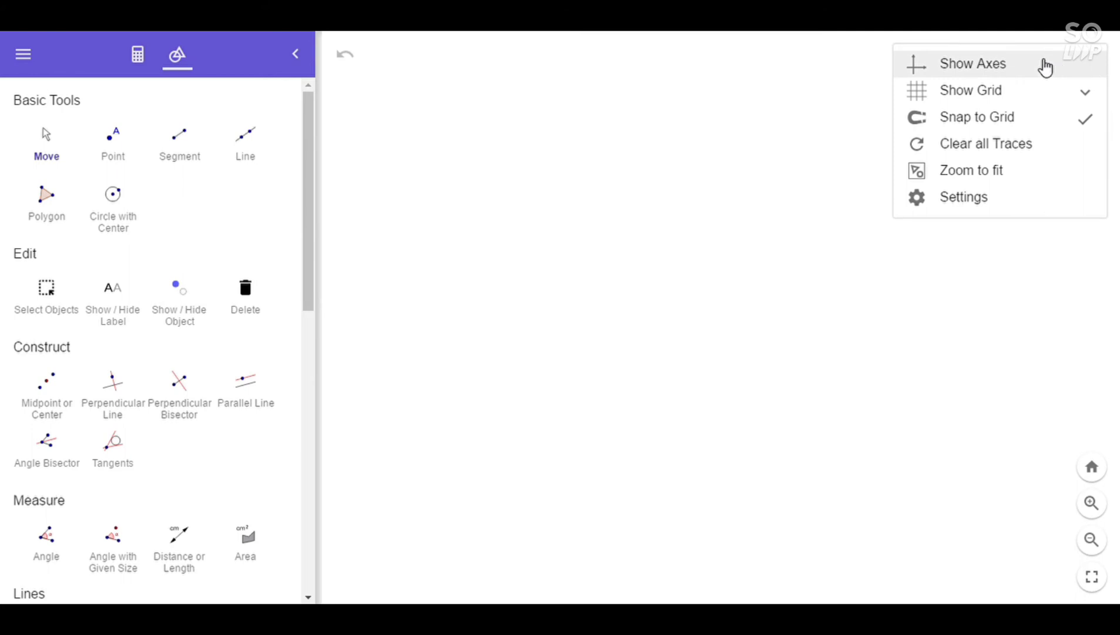
pyautogui.click(1045, 64)
pyautogui.click(1096, 56)
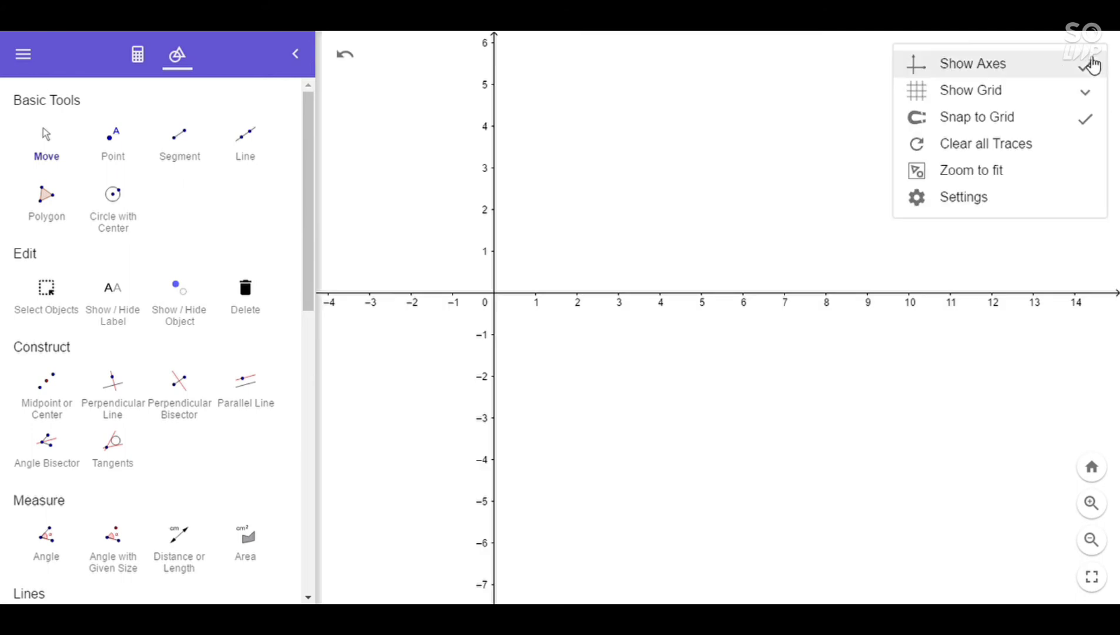
pyautogui.click(1068, 95)
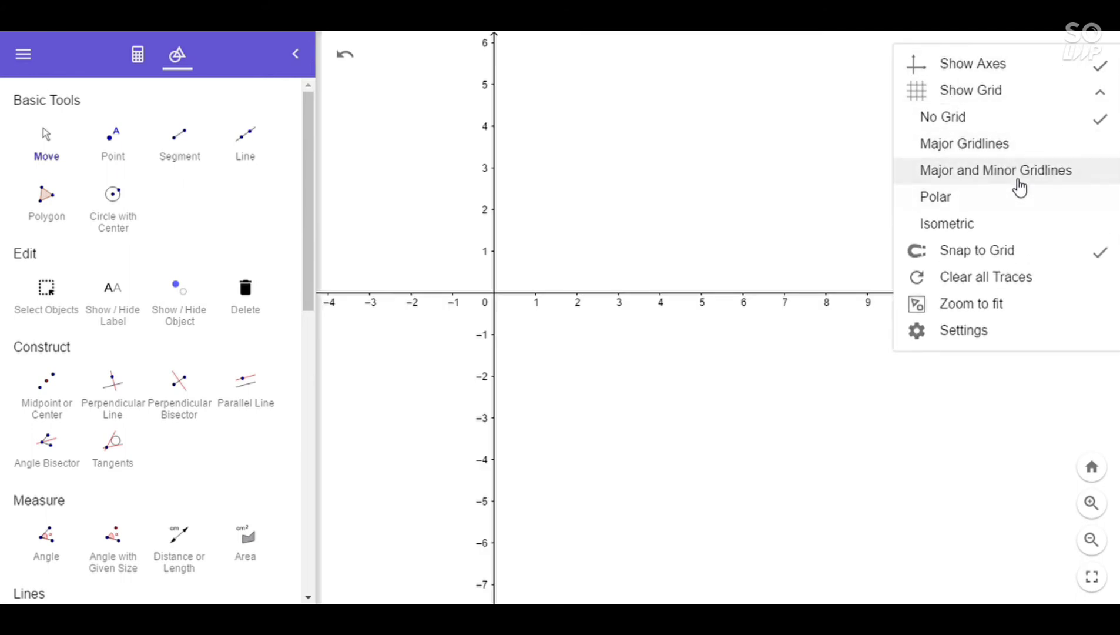
pyautogui.click(1019, 186)
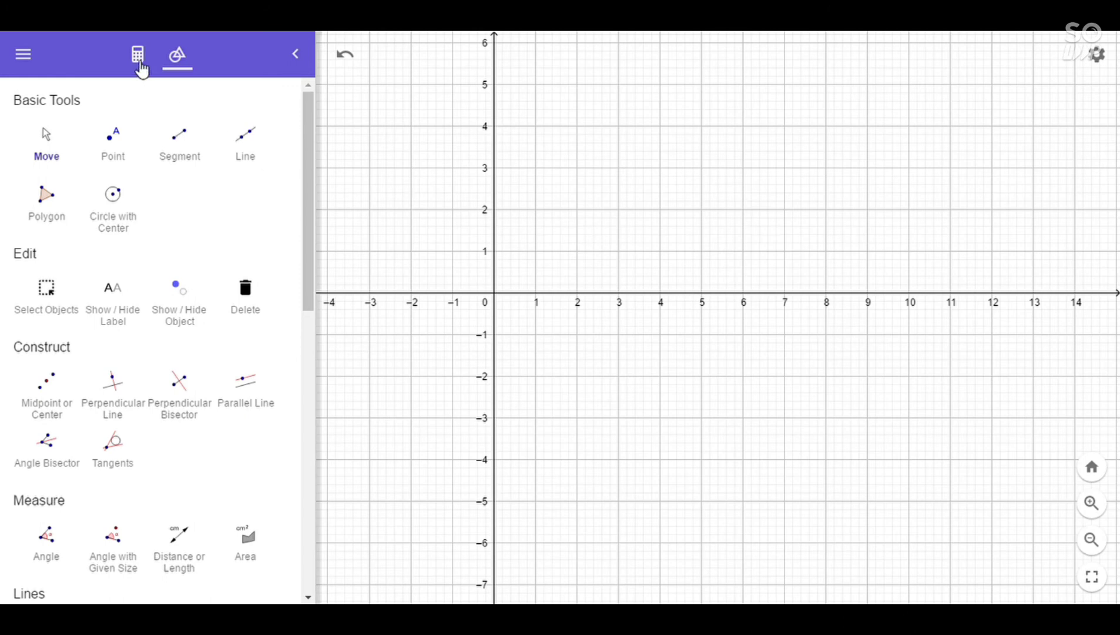
# Step: Enter the inequality −2x + 3y ≥ 6 as the first algebra expression
pyautogui.click(139, 58)
pyautogui.click(78, 100)
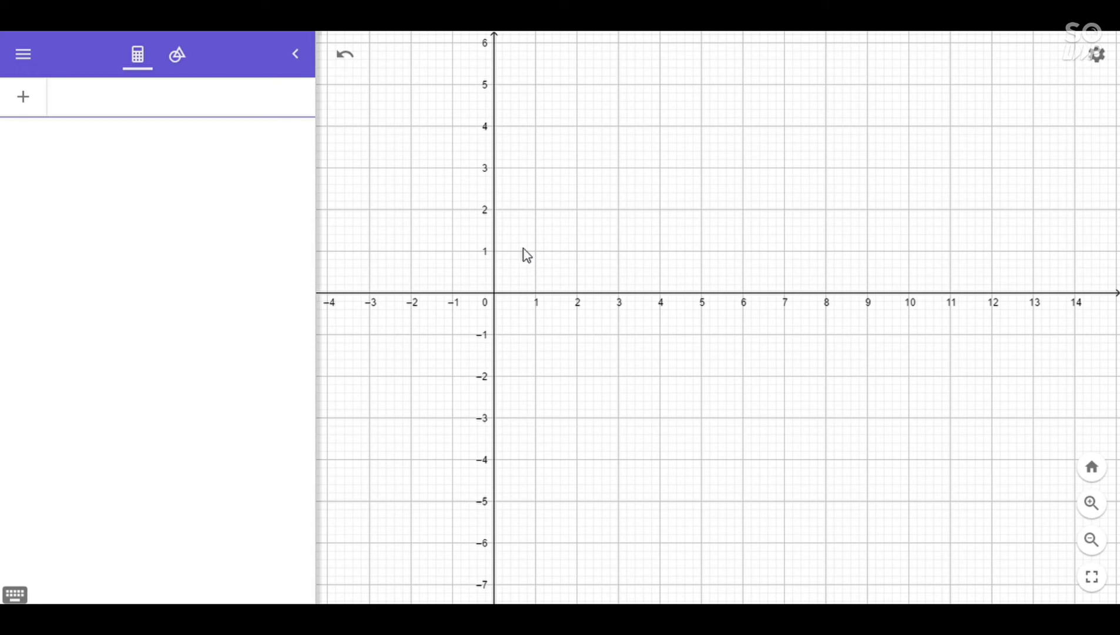
pyautogui.write('-')
pyautogui.write('2x')
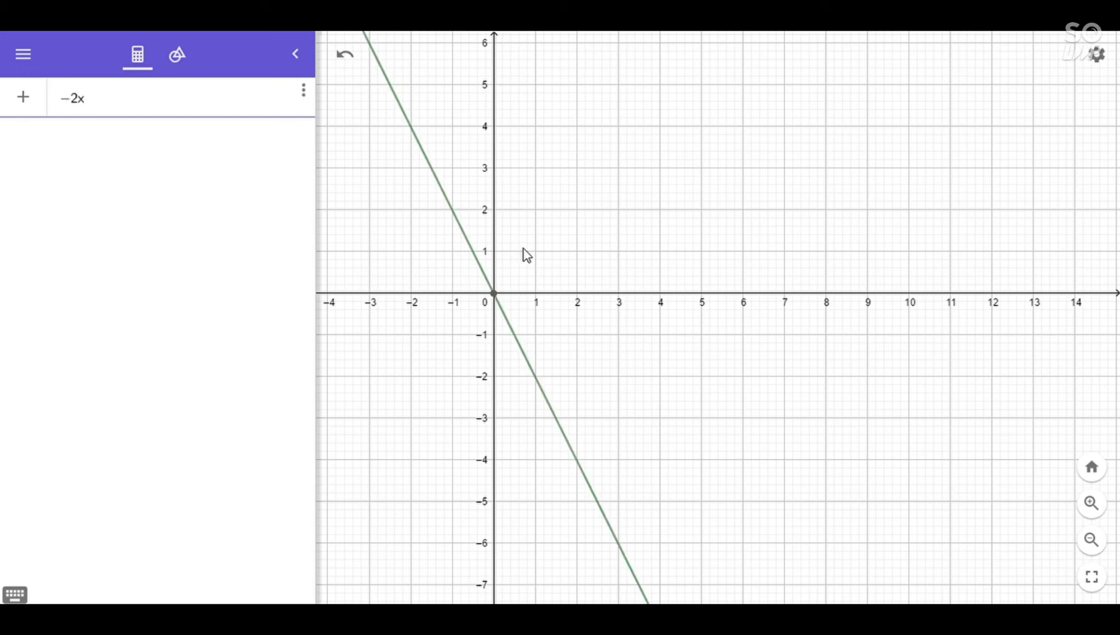
pyautogui.write('+3y')
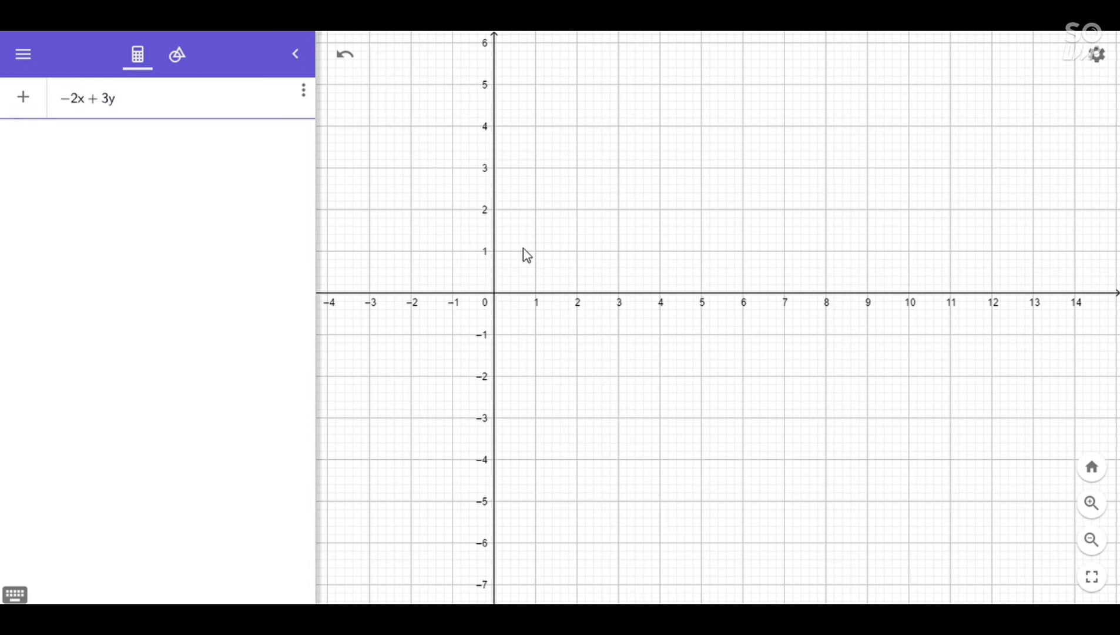
pyautogui.click(24, 594)
pyautogui.click(496, 552)
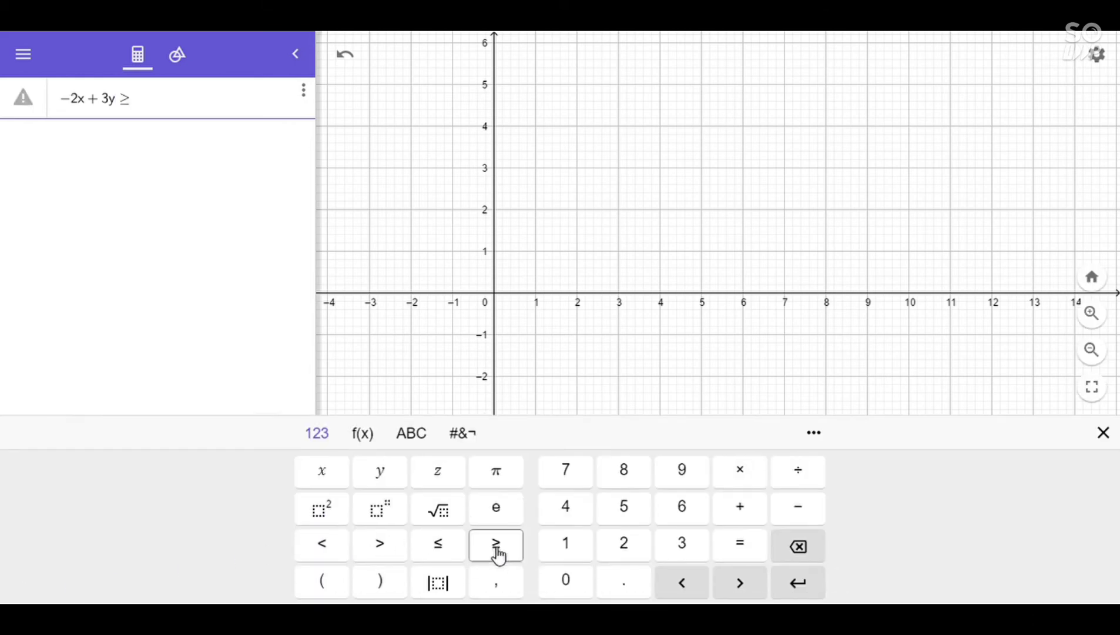
pyautogui.click(684, 509)
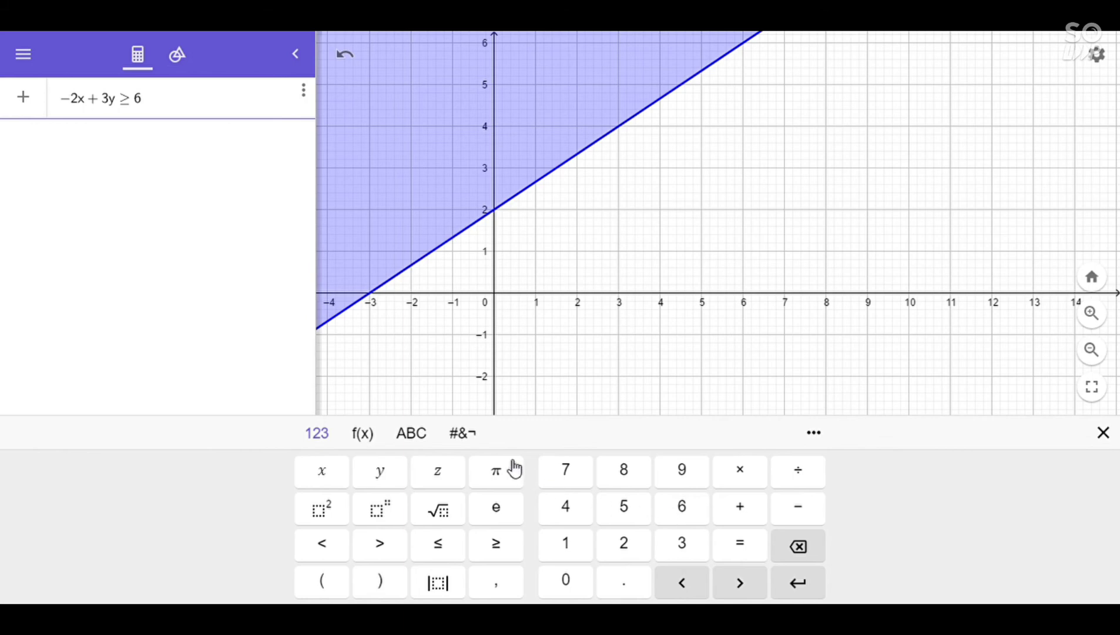
# Step: Extend the same expression with the logical AND symbol ∧ and the inequality x + 2y ≥ 6
pyautogui.click(464, 436)
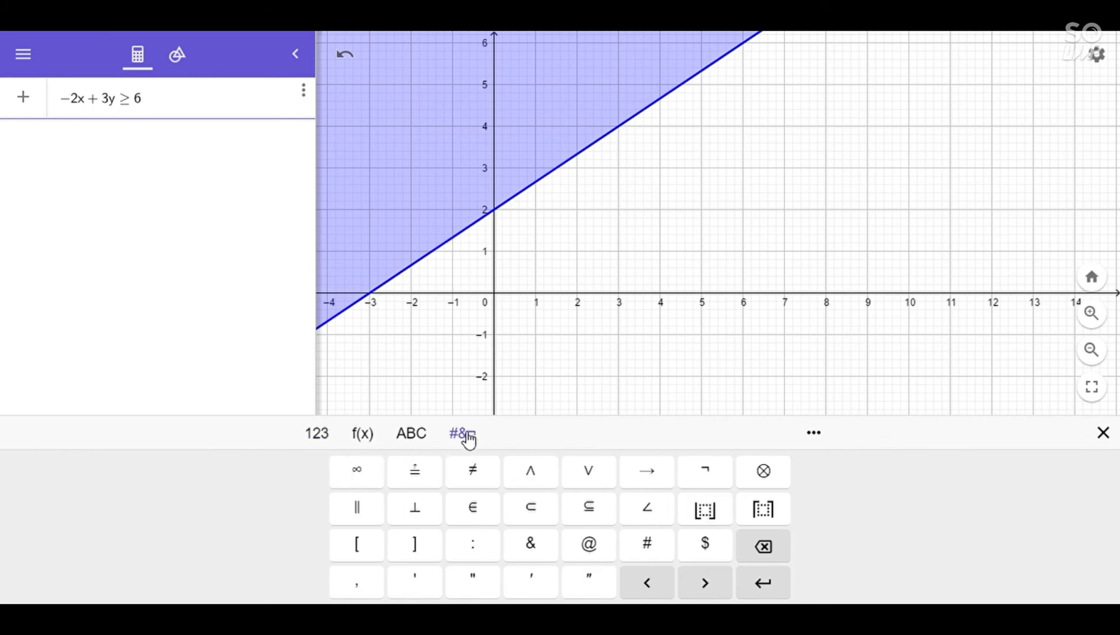
pyautogui.click(542, 478)
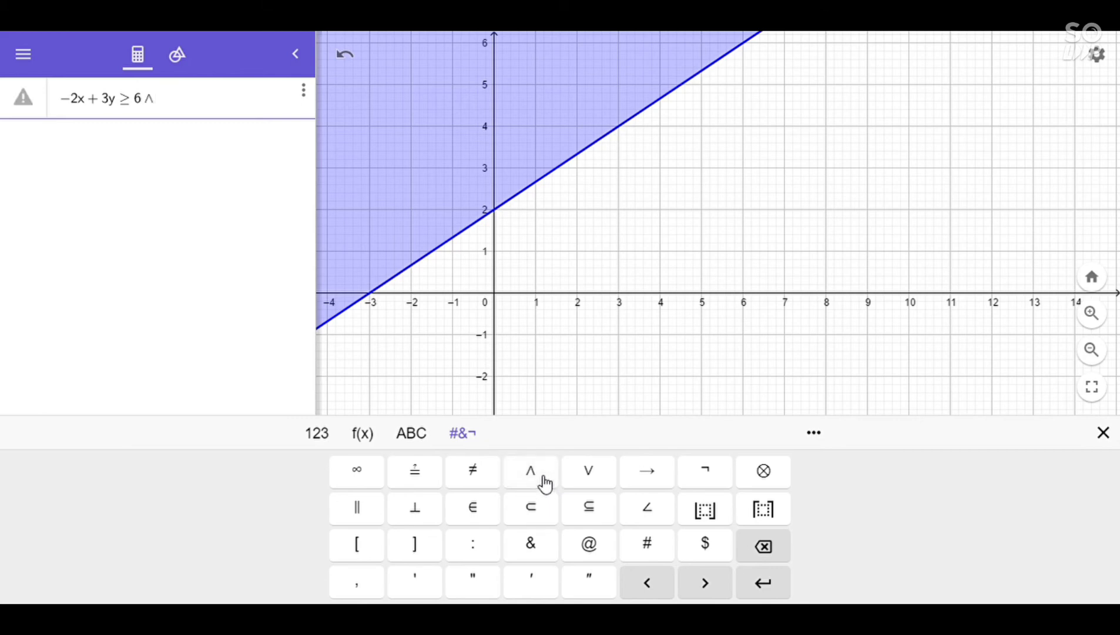
pyautogui.click(317, 437)
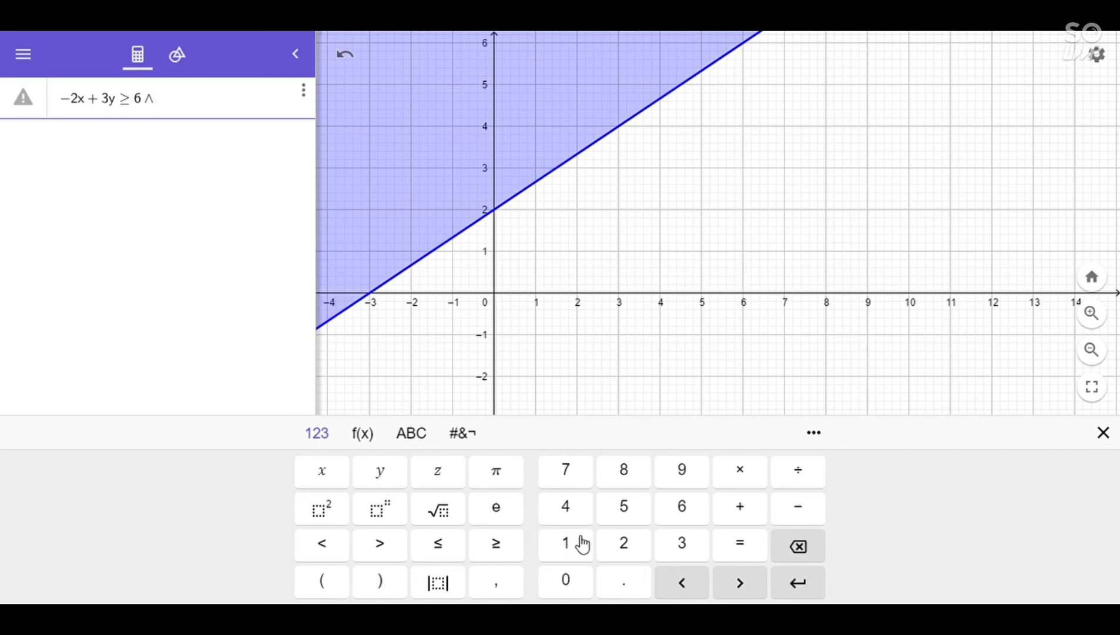
pyautogui.click(331, 478)
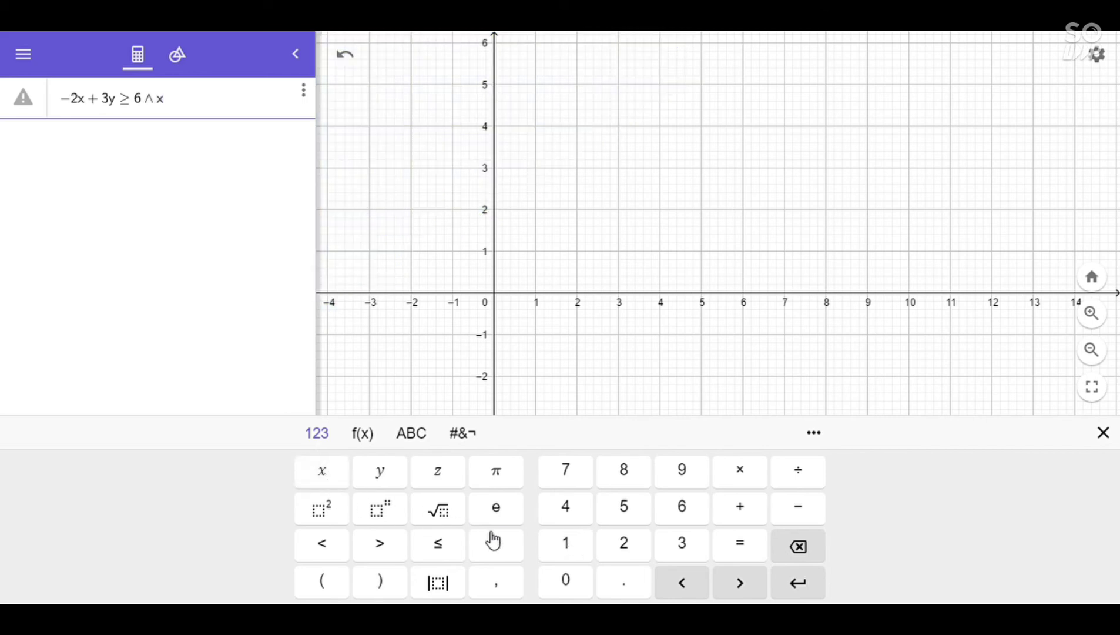
pyautogui.click(761, 520)
pyautogui.click(633, 553)
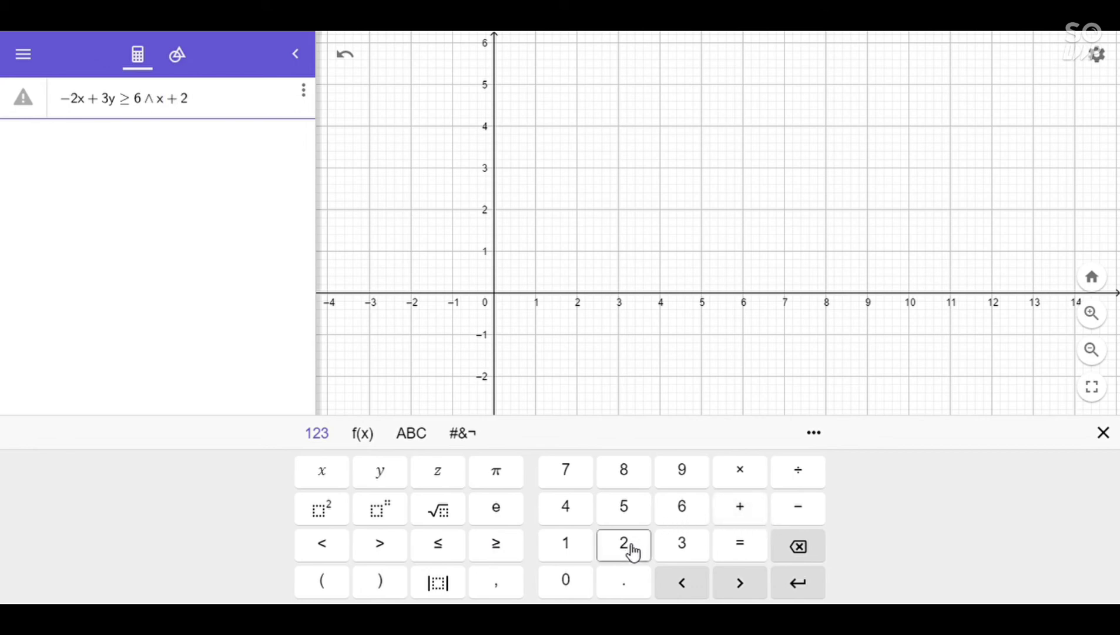
pyautogui.click(377, 475)
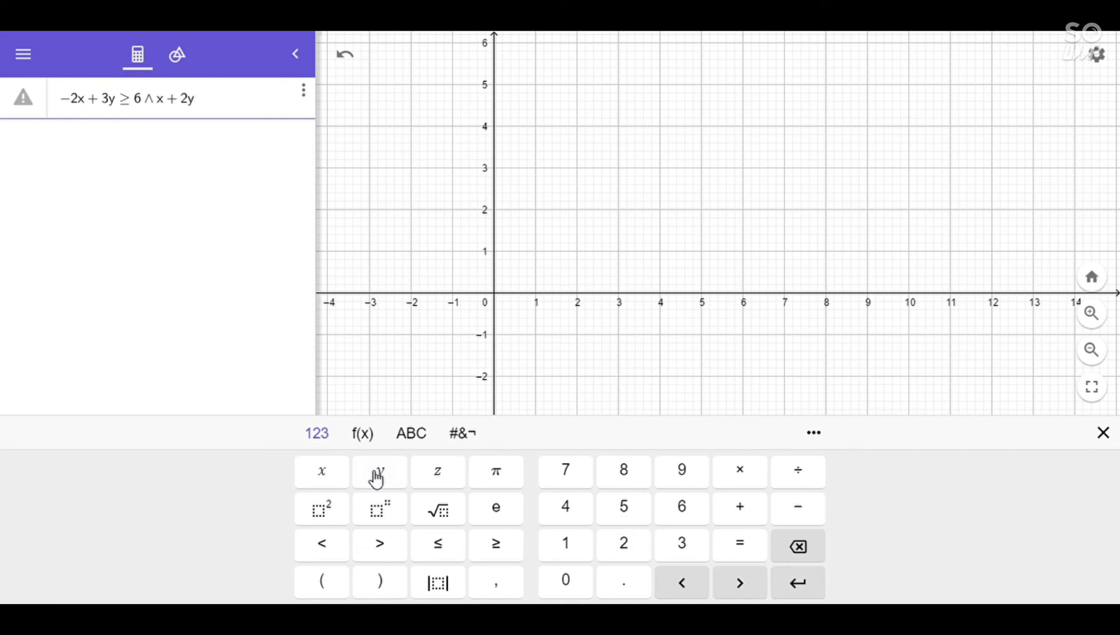
pyautogui.click(512, 556)
pyautogui.click(688, 519)
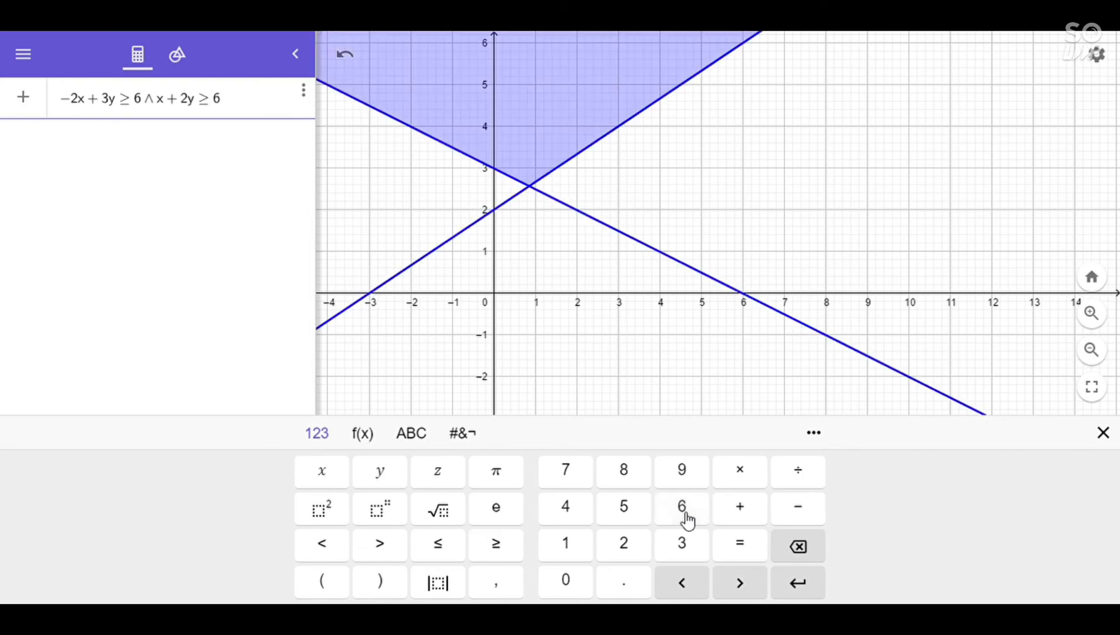
# Step: Complete the combined expression with another logical AND symbol ∧ and the inequality x + y ≤ 5
pyautogui.click(463, 433)
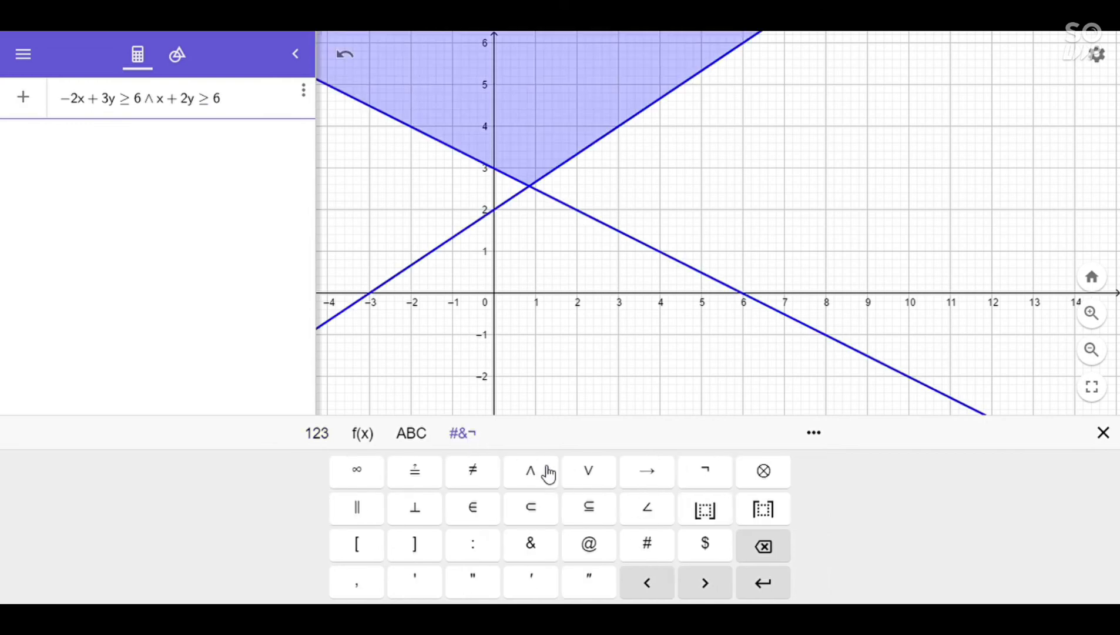
pyautogui.click(534, 474)
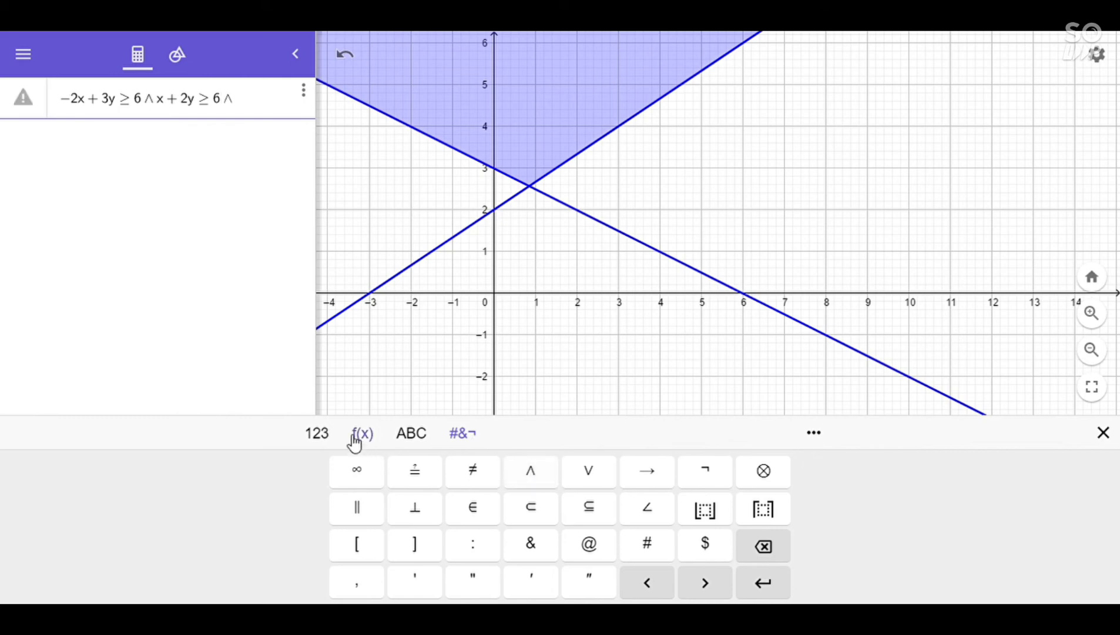
pyautogui.click(314, 435)
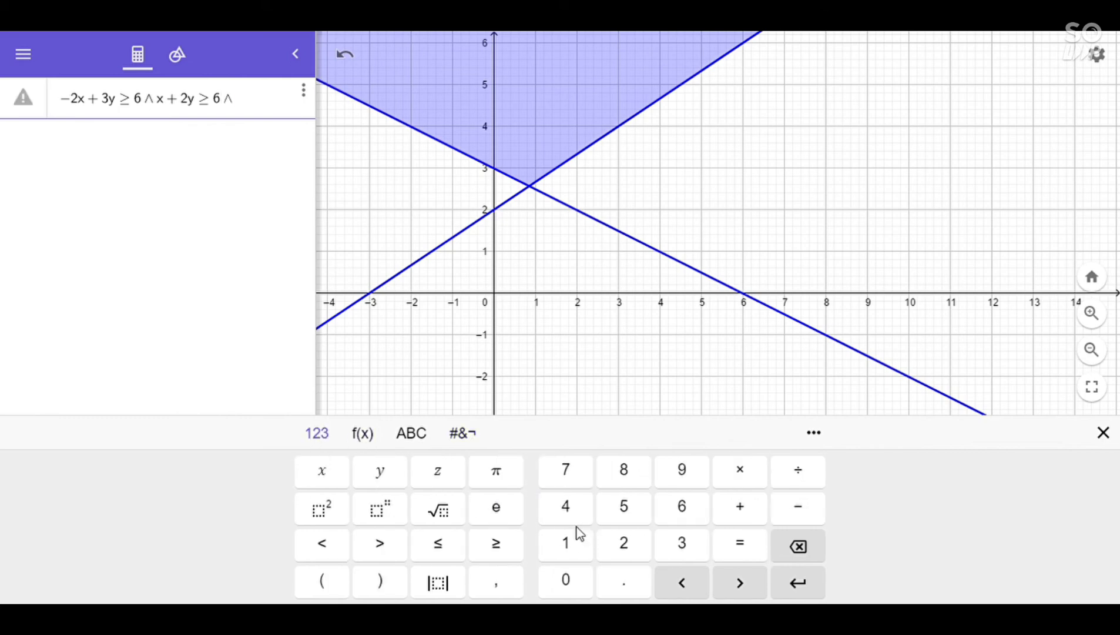
pyautogui.click(322, 470)
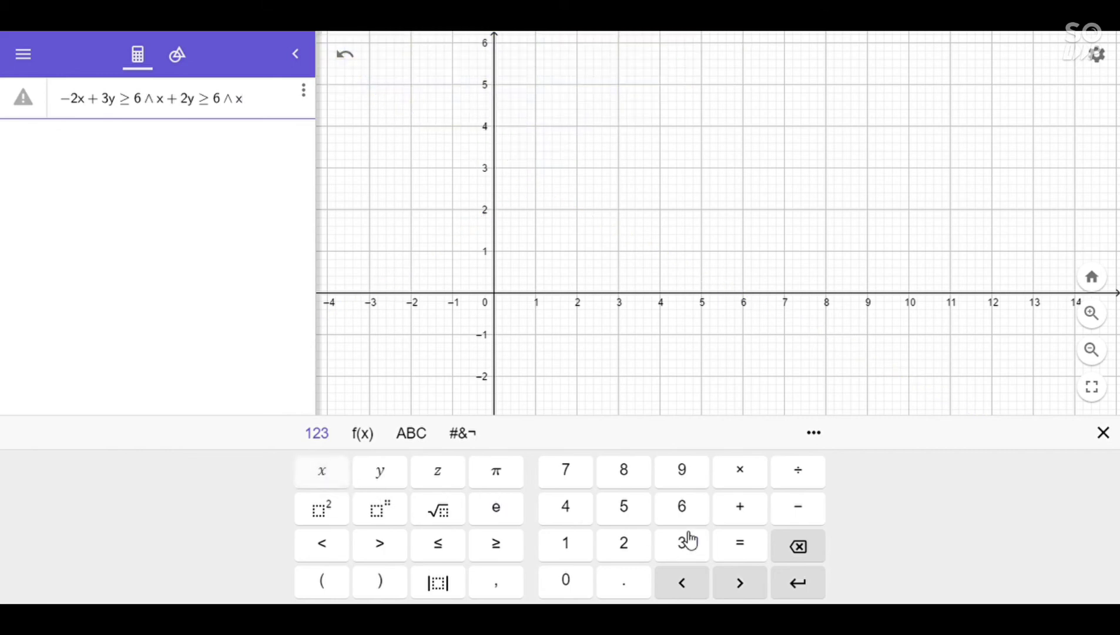
pyautogui.click(758, 516)
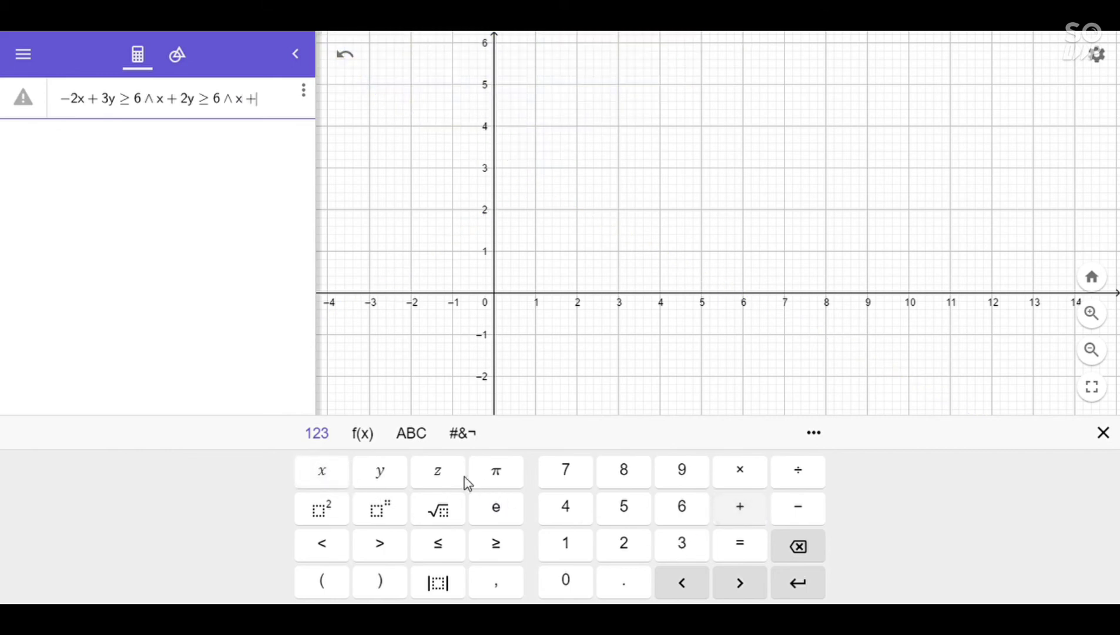
pyautogui.click(390, 472)
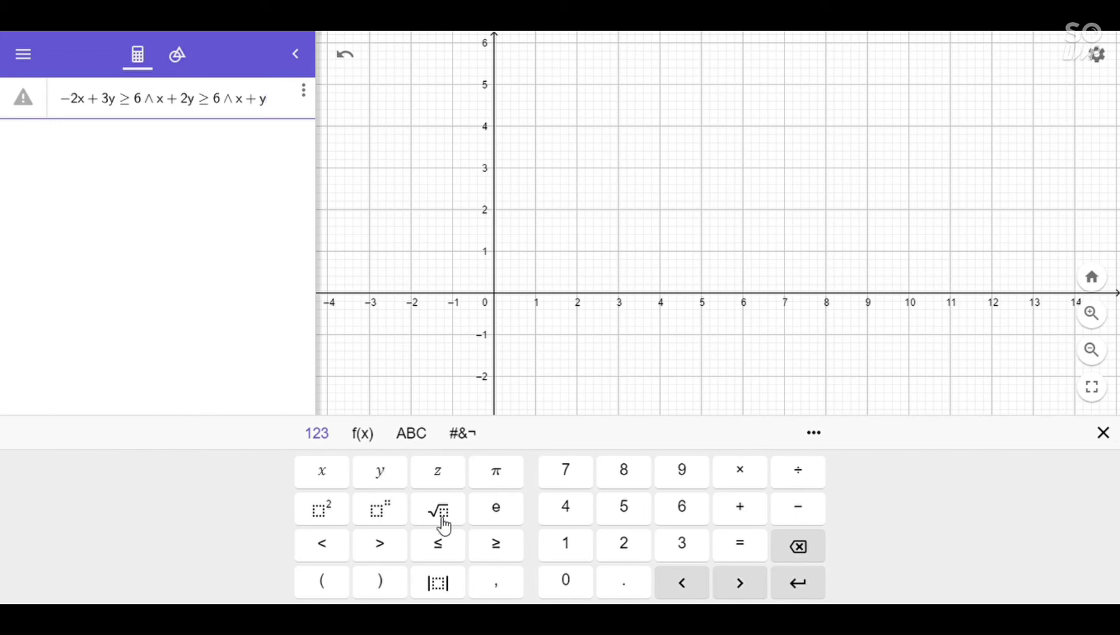
pyautogui.click(442, 547)
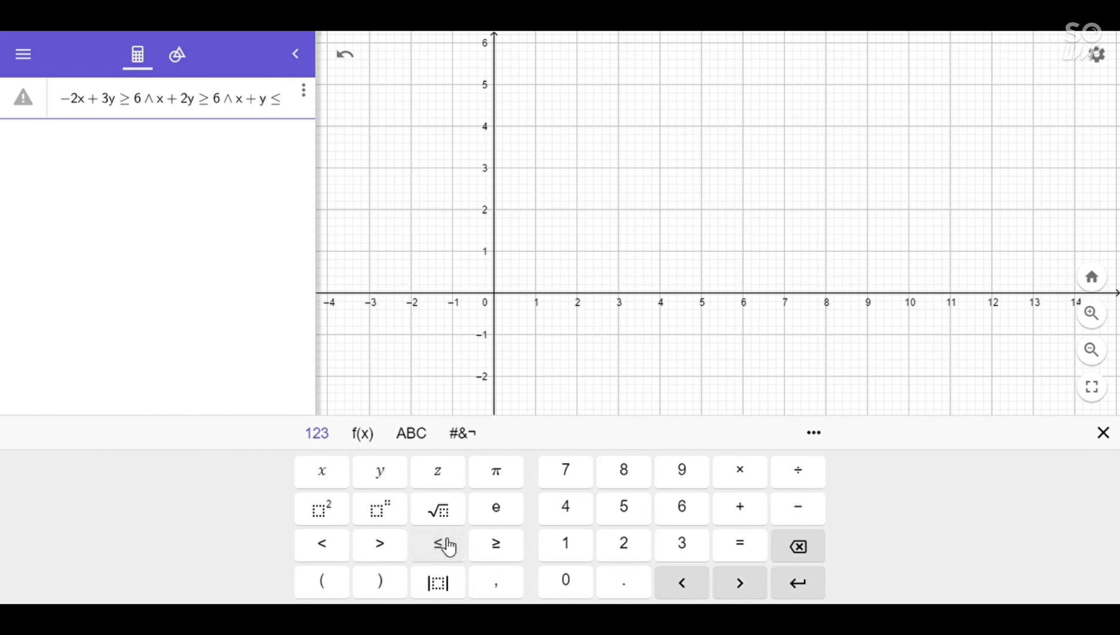
pyautogui.click(627, 509)
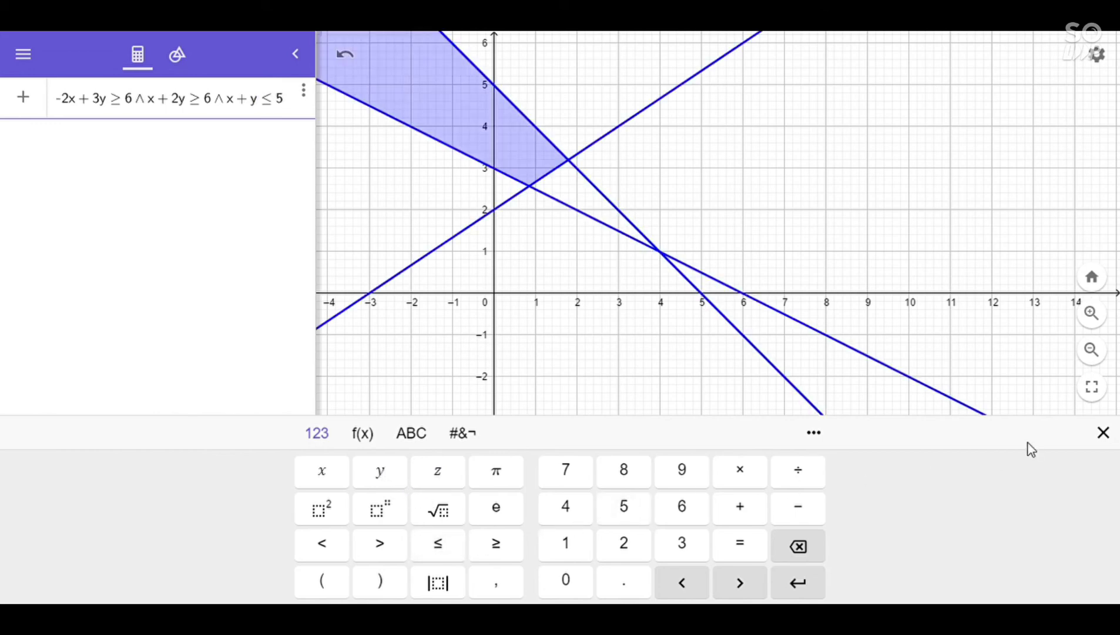
pyautogui.click(1103, 433)
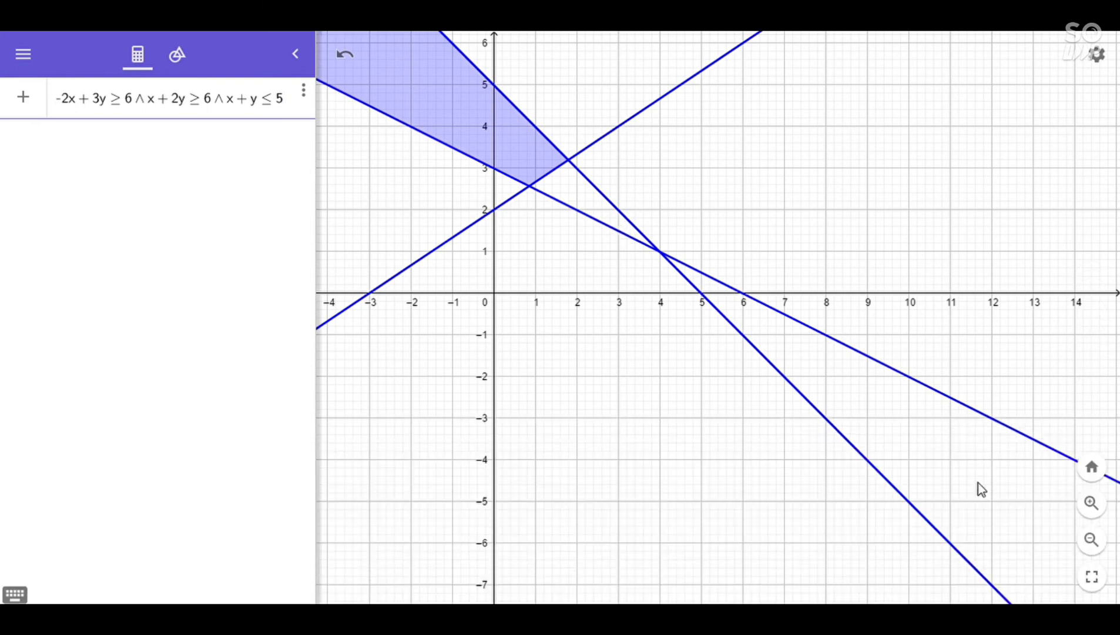
pyautogui.click(1091, 542)
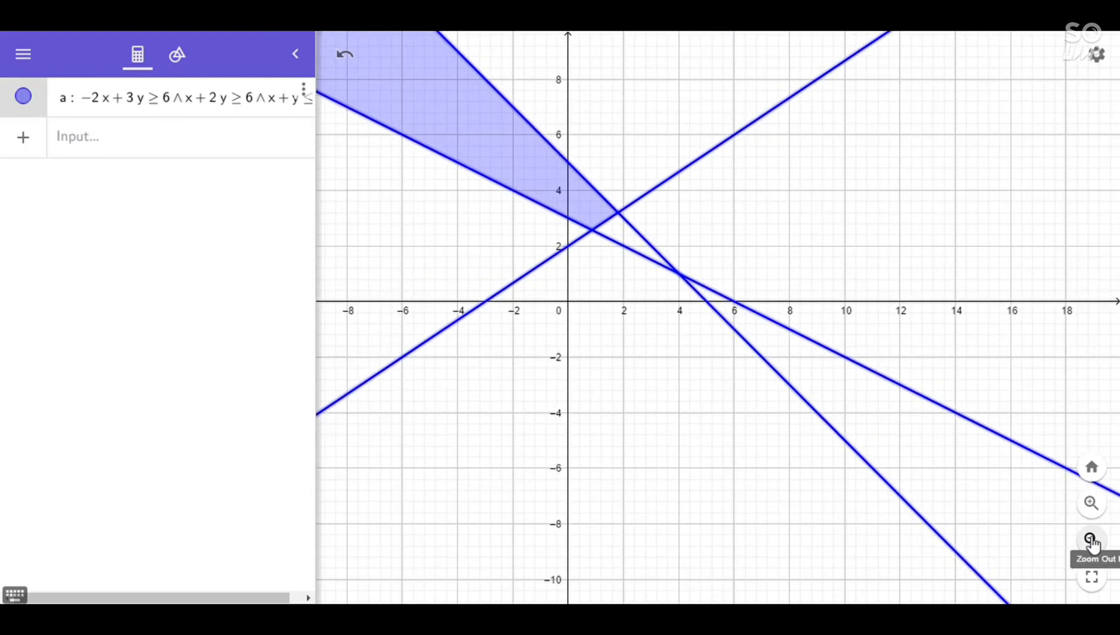
pyautogui.click(1091, 542)
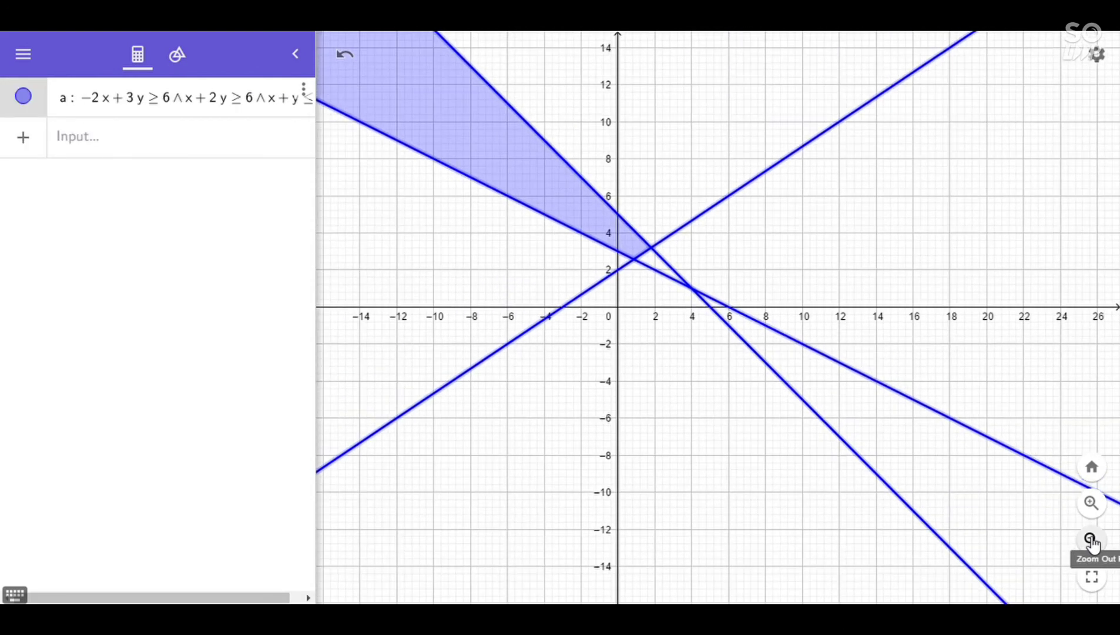
# Step: Add the text label "Daerah Penyelesaian" on the graph at the upper edge of the shaded region, starting near x = −6.5, y = 9.5
pyautogui.click(1093, 505)
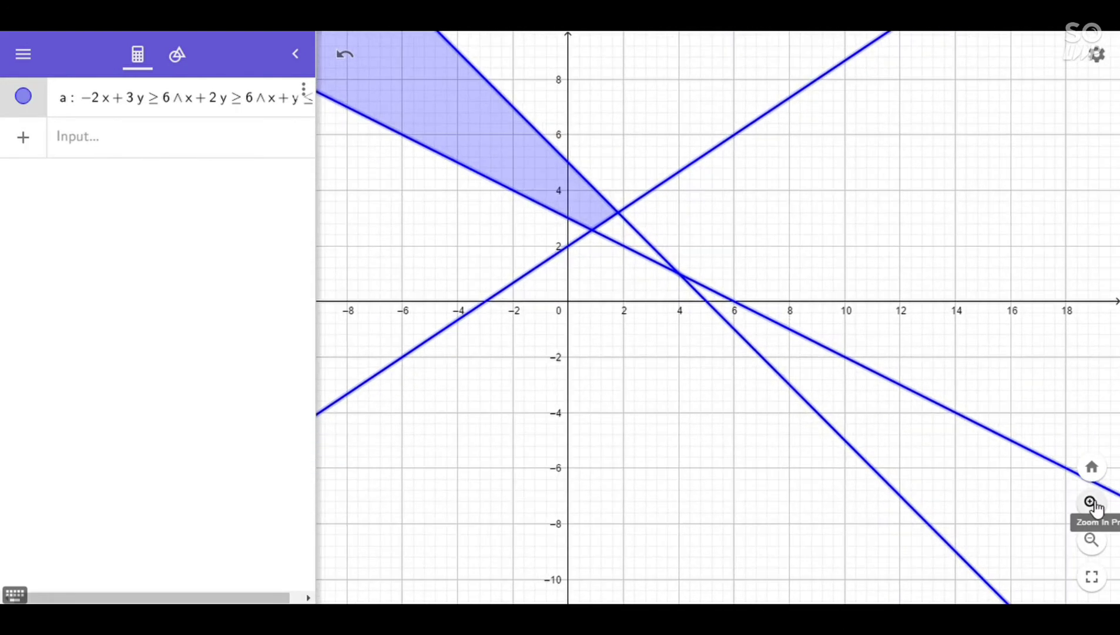
pyautogui.click(1091, 541)
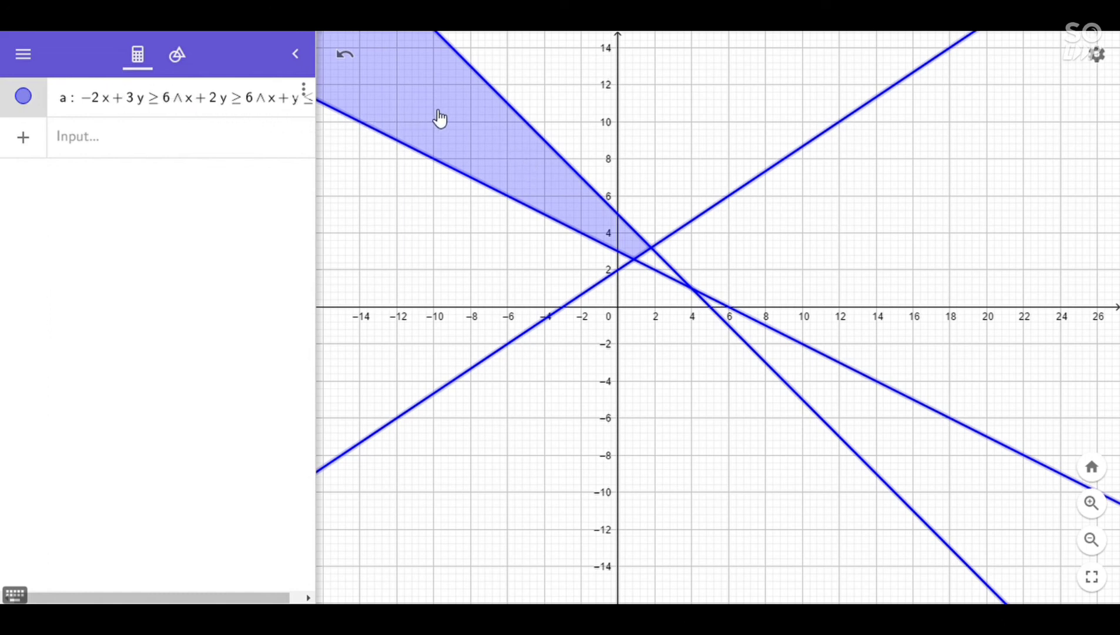
pyautogui.click(193, 56)
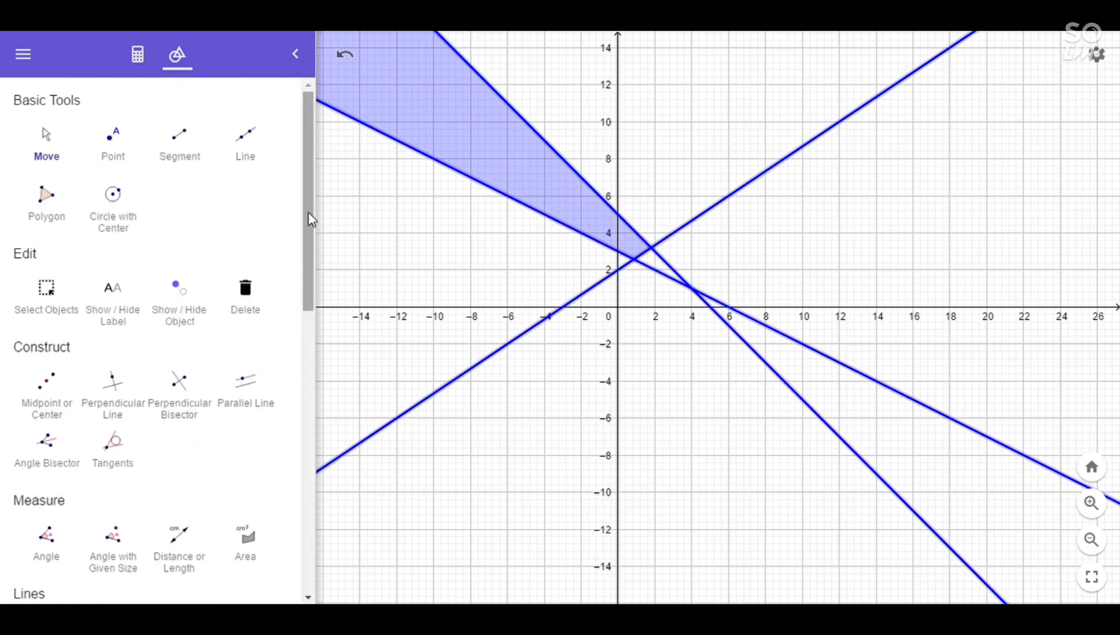
pyautogui.moveTo(312, 219); pyautogui.dragTo(317, 513)
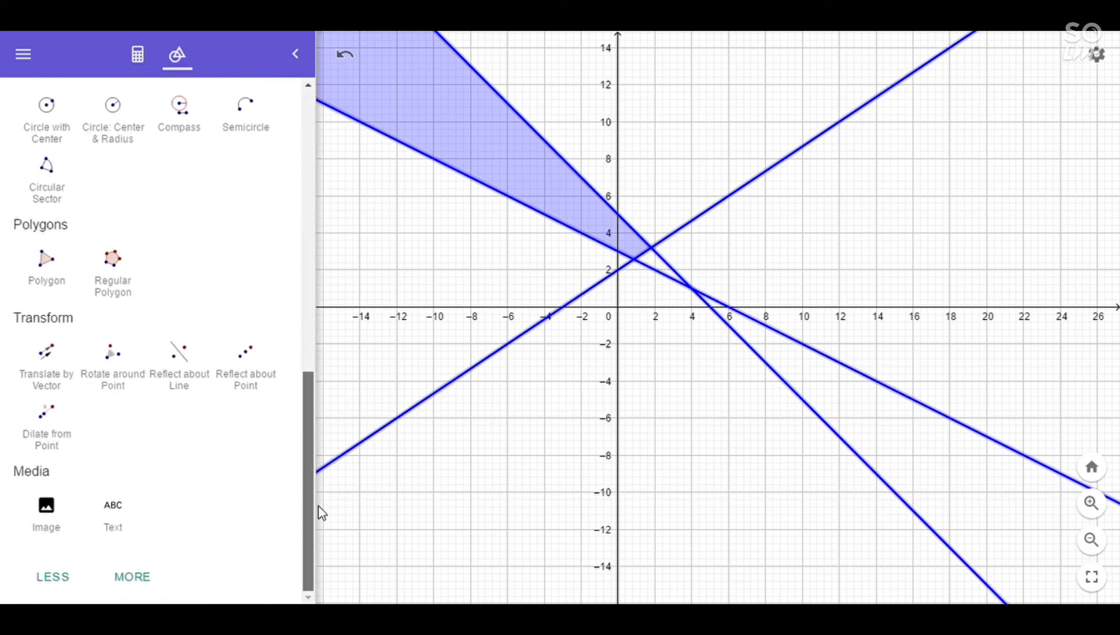
pyautogui.click(109, 525)
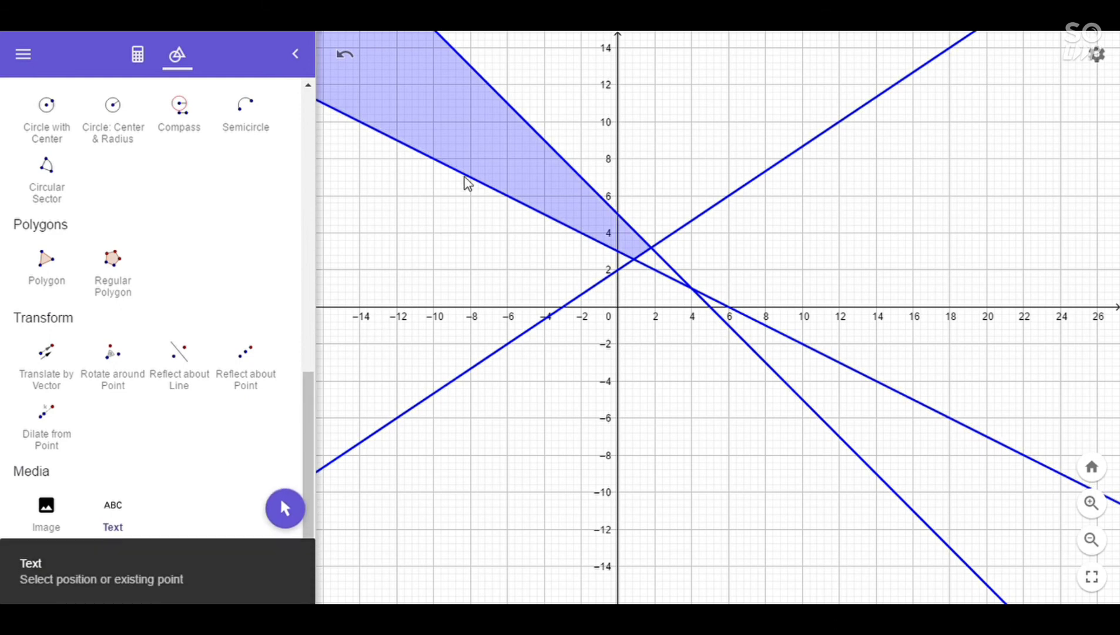
pyautogui.click(498, 131)
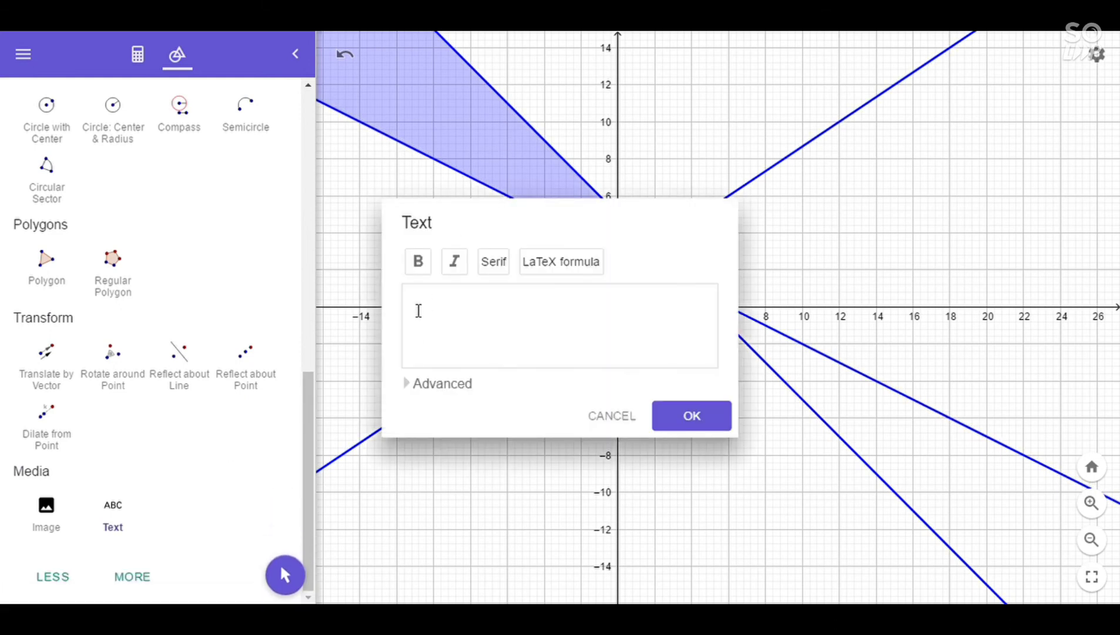
pyautogui.write('Daerah Penyel')
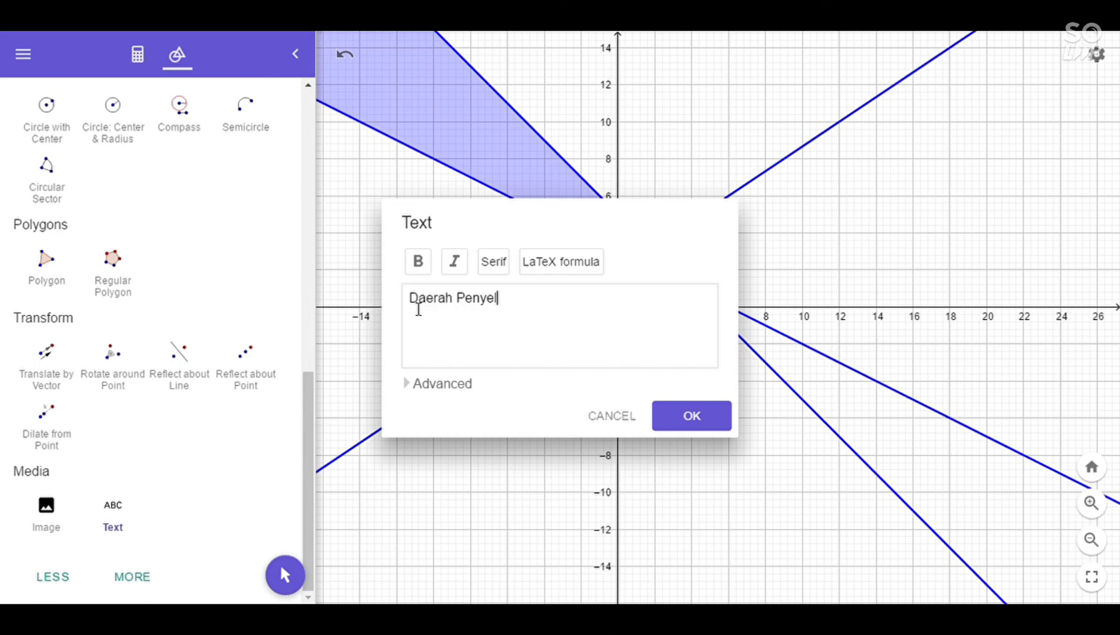
pyautogui.write('esaian')
pyautogui.click(694, 418)
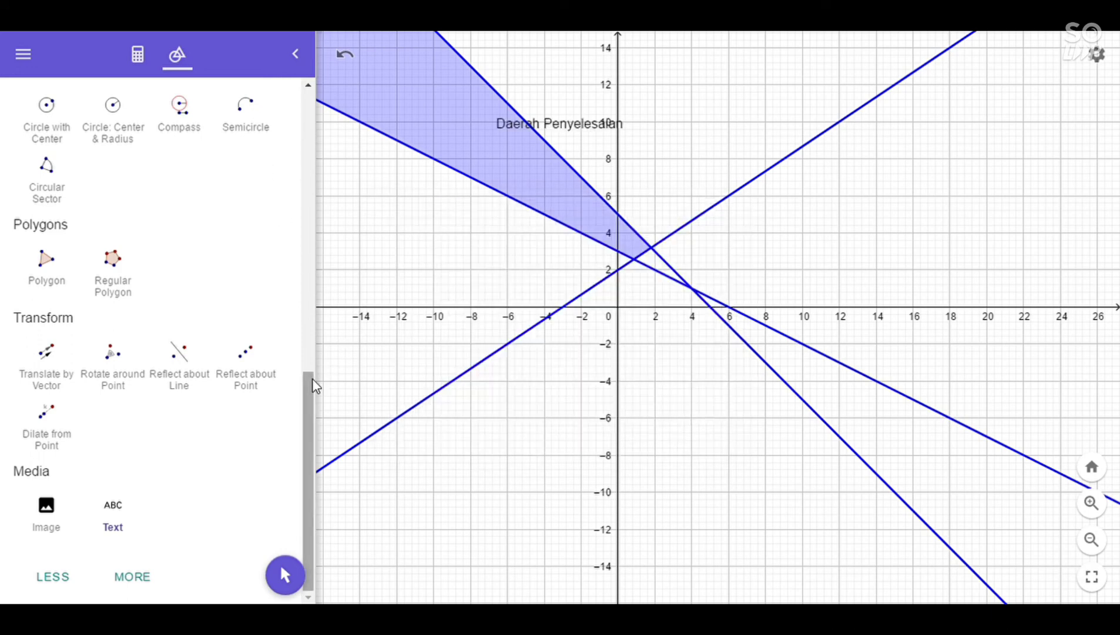
pyautogui.moveTo(310, 377); pyautogui.dragTo(302, 76)
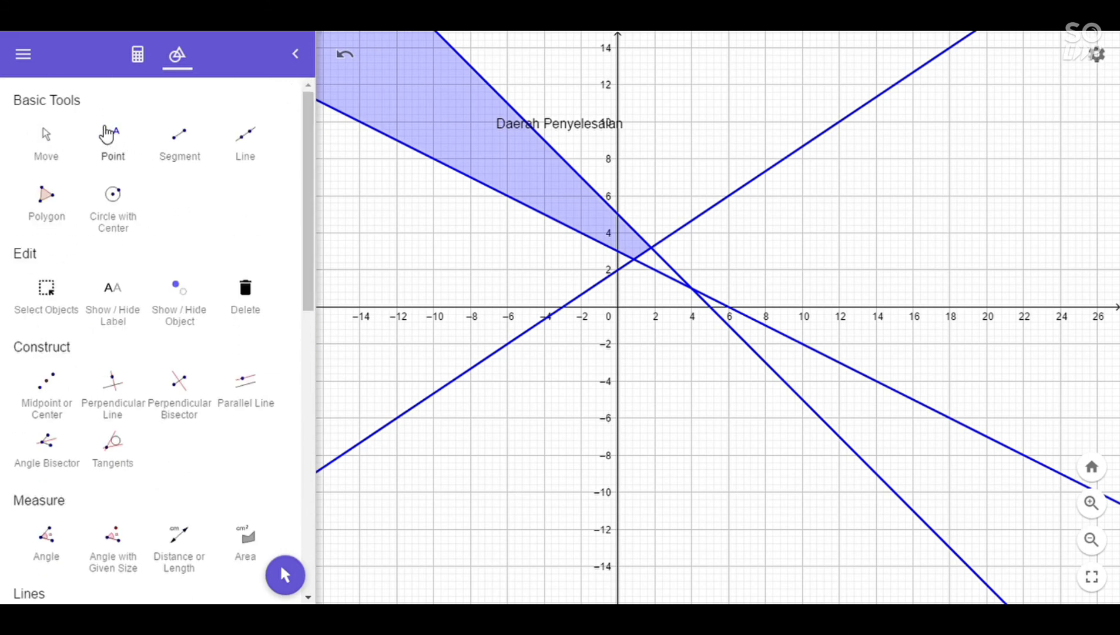
pyautogui.click(540, 128)
pyautogui.click(525, 132)
pyautogui.click(525, 132)
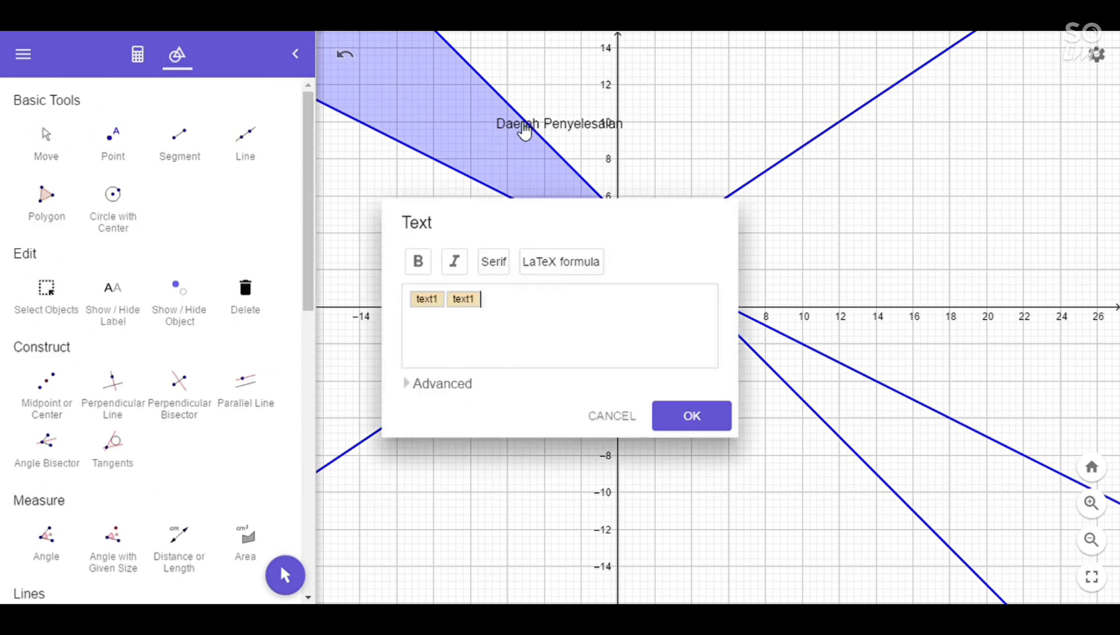
pyautogui.press('BackSpace')
pyautogui.press('BackSpace')
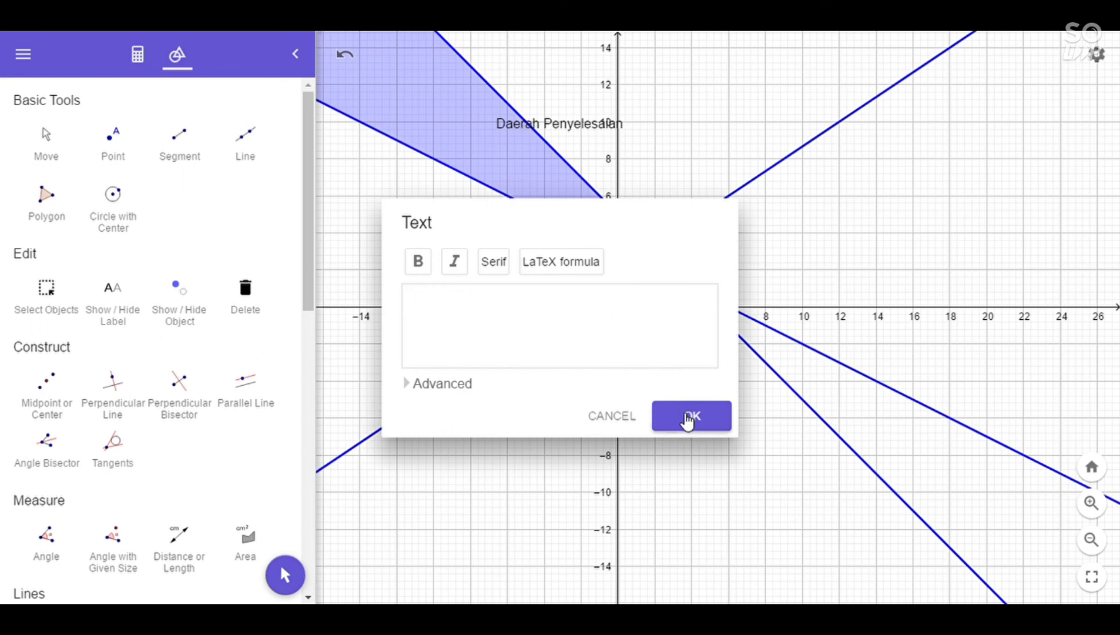
pyautogui.click(635, 417)
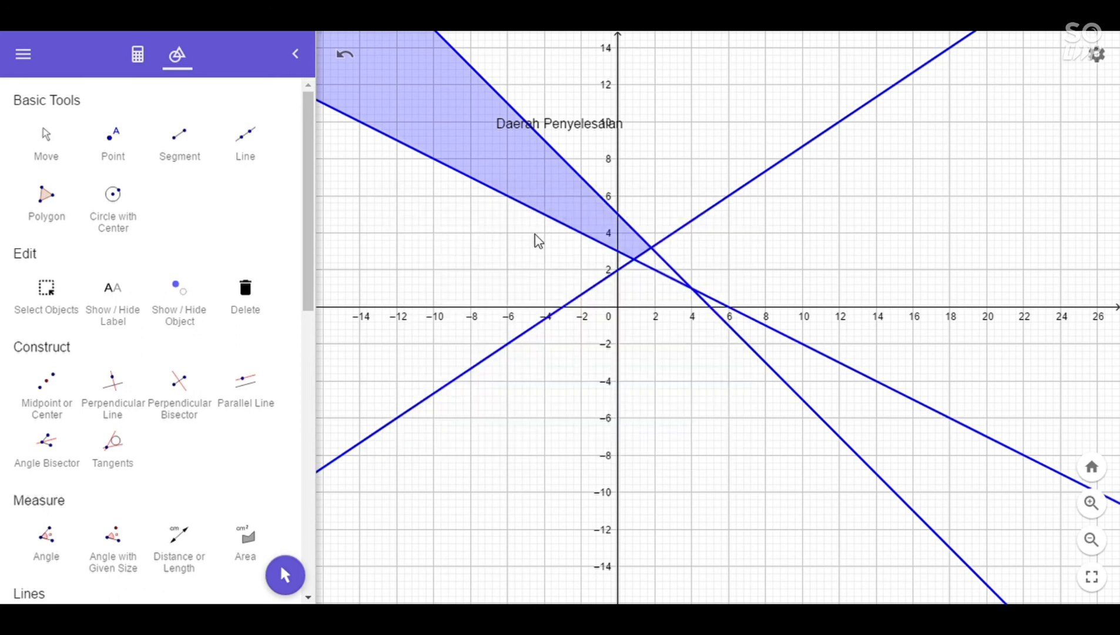
# Step: Move the "Daerah Penyelesaian" label fully inside the shaded solution region, leaving its text unedited
pyautogui.click(544, 130)
pyautogui.moveTo(544, 130); pyautogui.dragTo(416, 116)
pyautogui.doubleClick(416, 116)
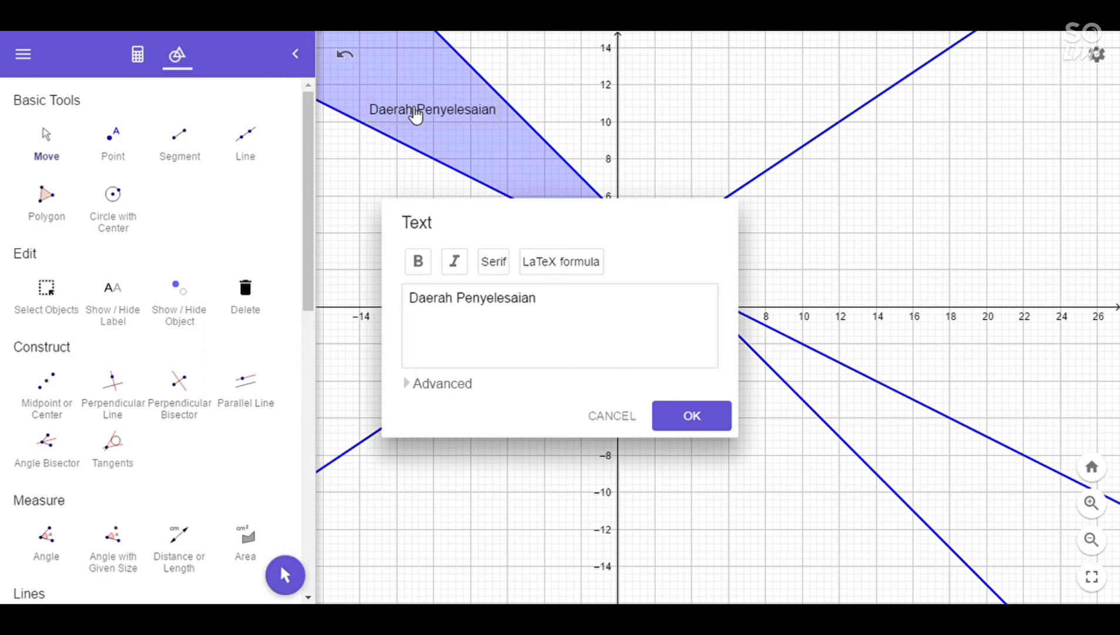
pyautogui.click(610, 415)
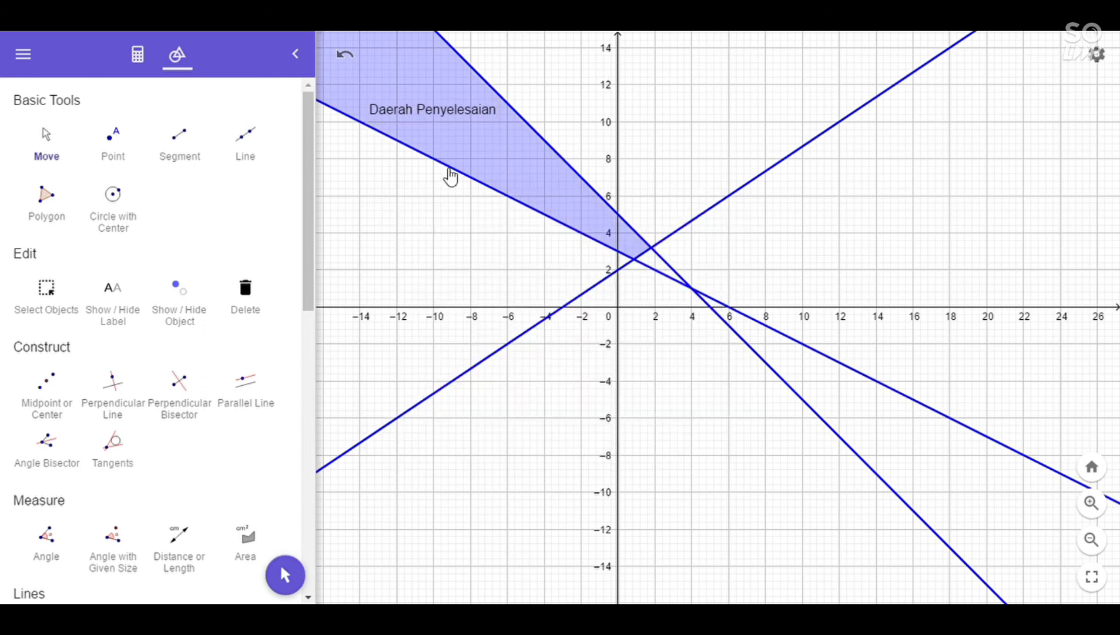